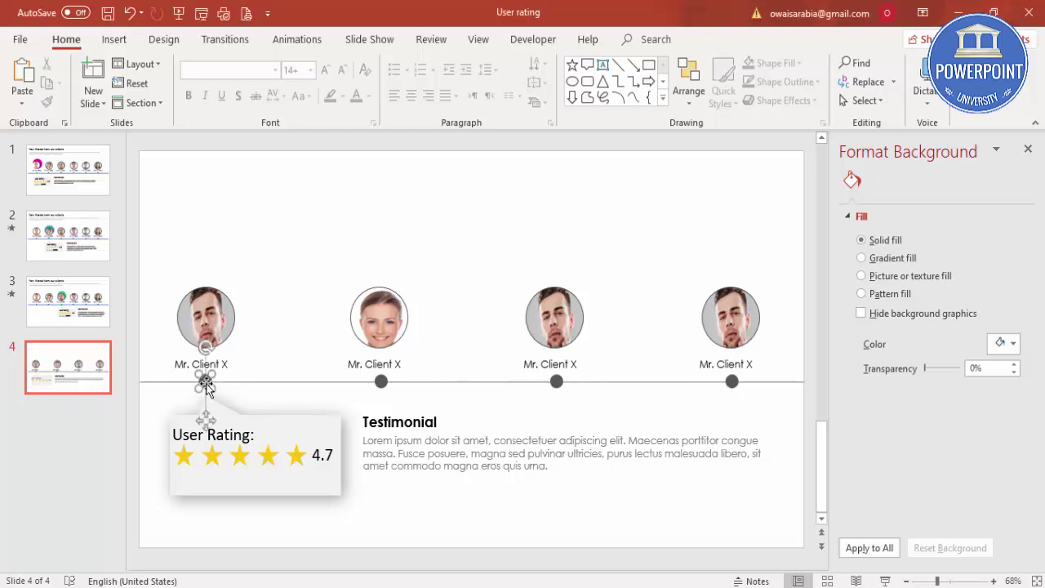
Select the first timeline dot under the leftmost client photo
{"action": "left_click", "coordinate": [205, 382]}
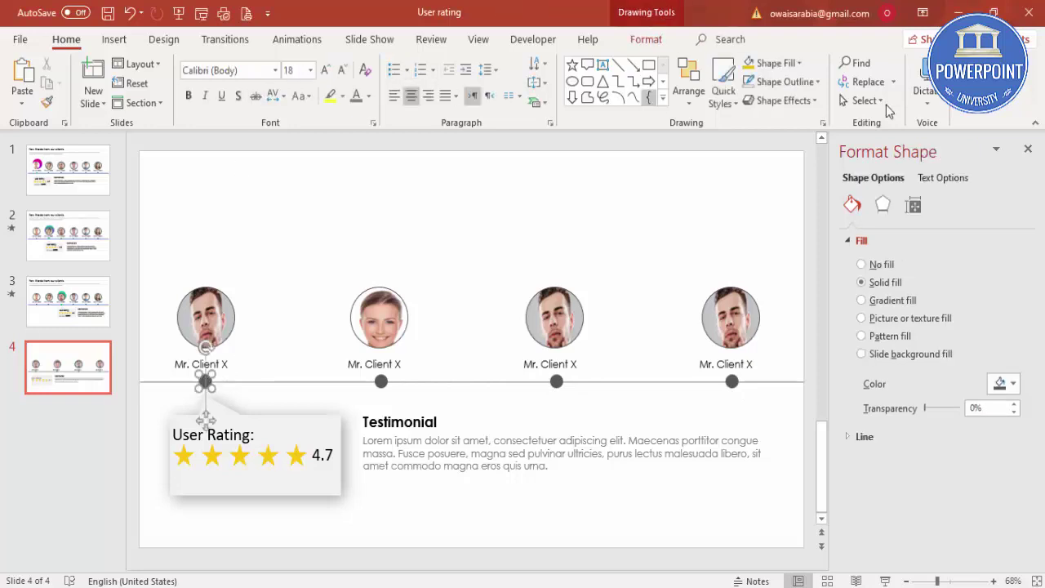
Resize the first timeline dot to 0.4 inches and recentre it on the timeline
{"action": "left_click", "coordinate": [646, 40]}
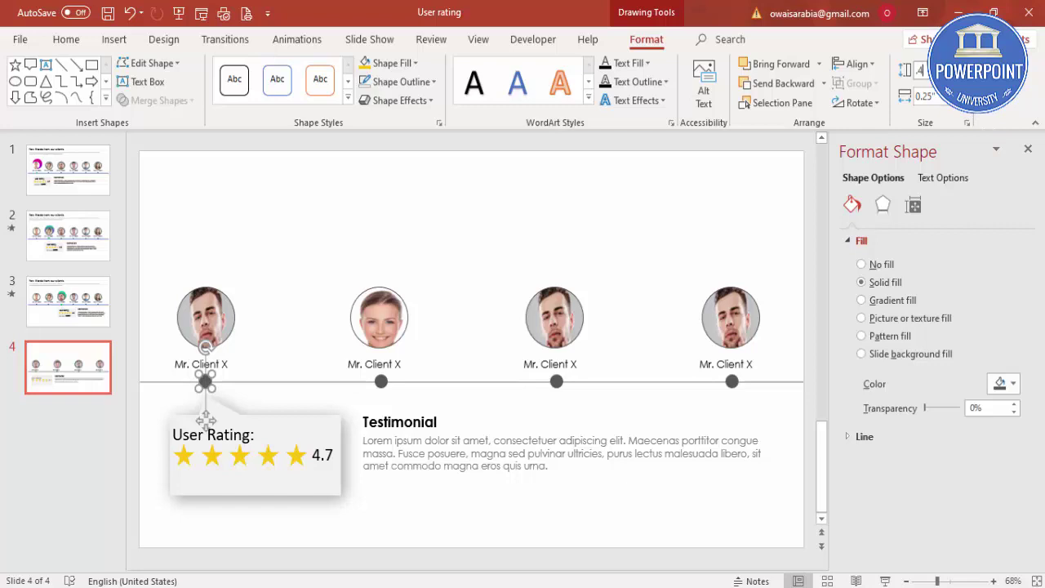
{"action": "left_click_drag", "start_coordinate": [205, 420], "coordinate": [205, 428]}
{"action": "type", "text": "0.4"}
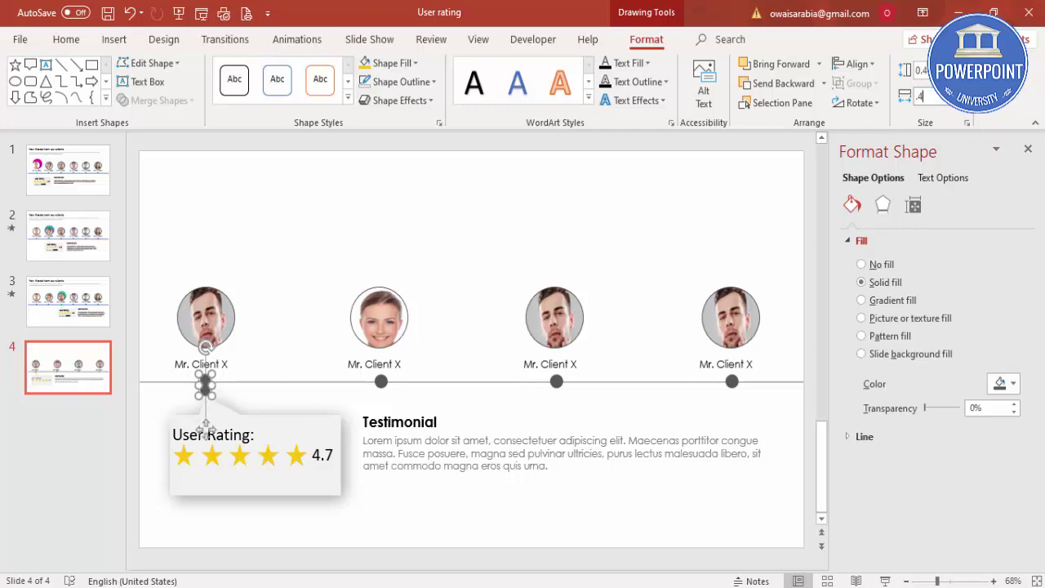
{"action": "key", "text": "Return"}
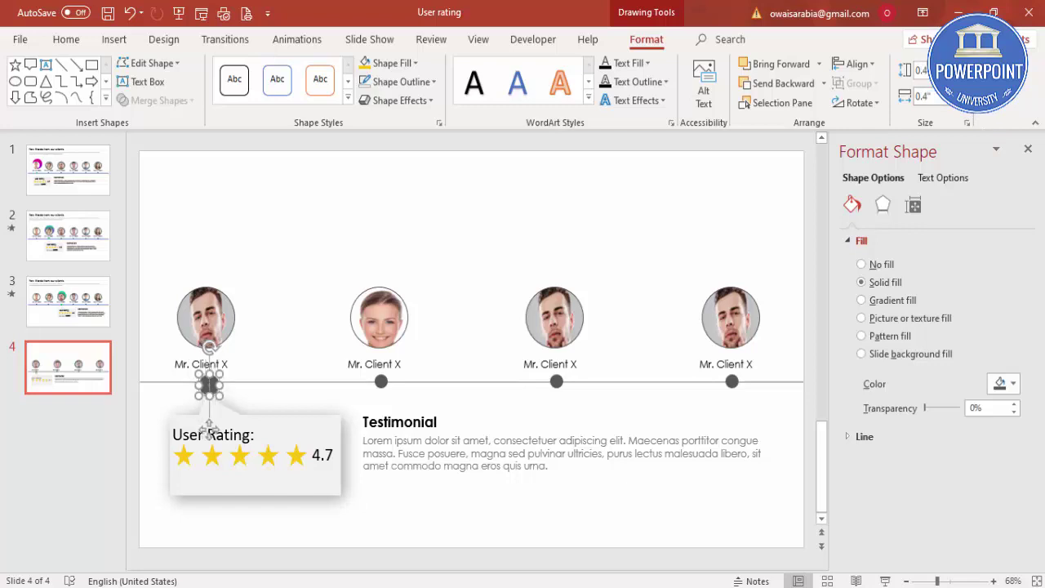
{"action": "left_click", "coordinate": [268, 315]}
{"action": "left_click_drag", "start_coordinate": [206, 383], "coordinate": [205, 382]}
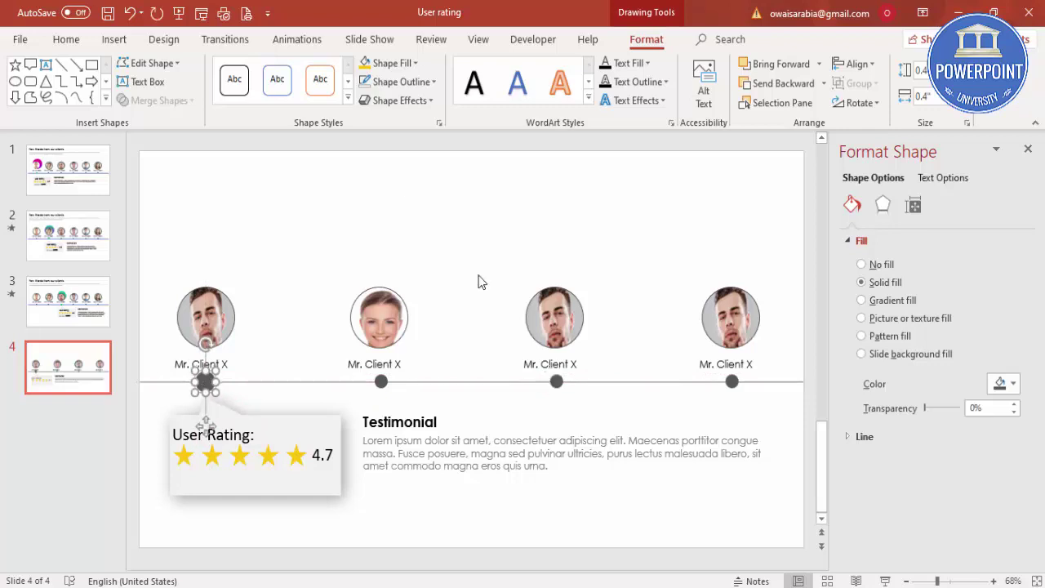
Fill the enlarged first dot with teal green
{"action": "left_click", "coordinate": [406, 64]}
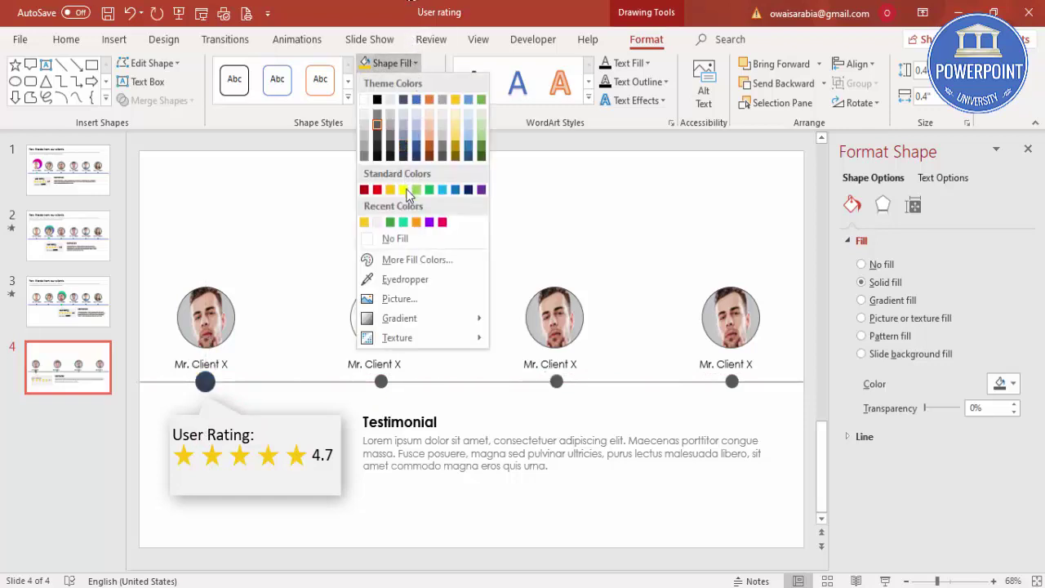
{"action": "left_click", "coordinate": [400, 223]}
{"action": "left_click", "coordinate": [340, 250]}
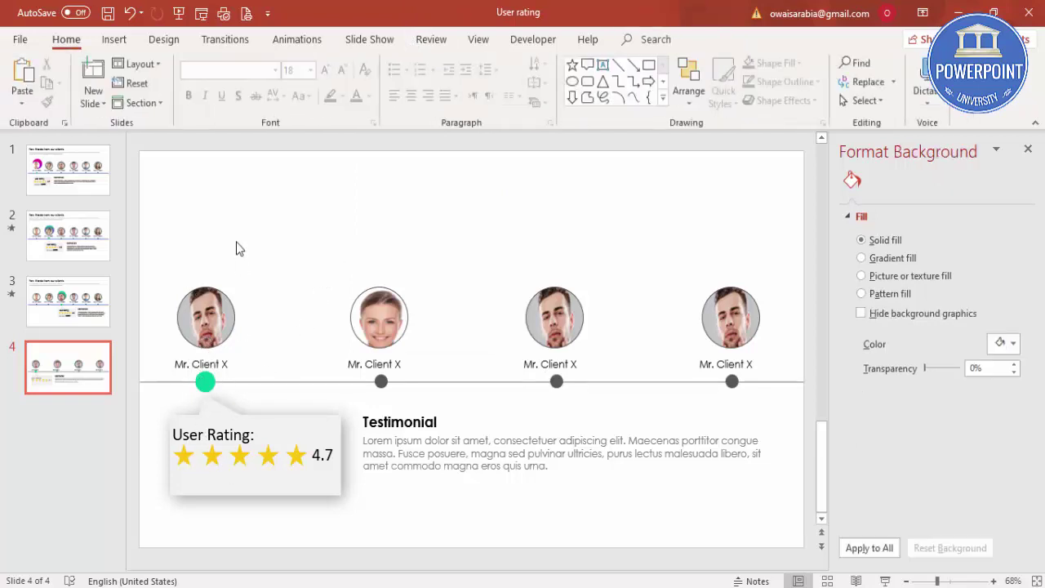
{"action": "left_click", "coordinate": [118, 41]}
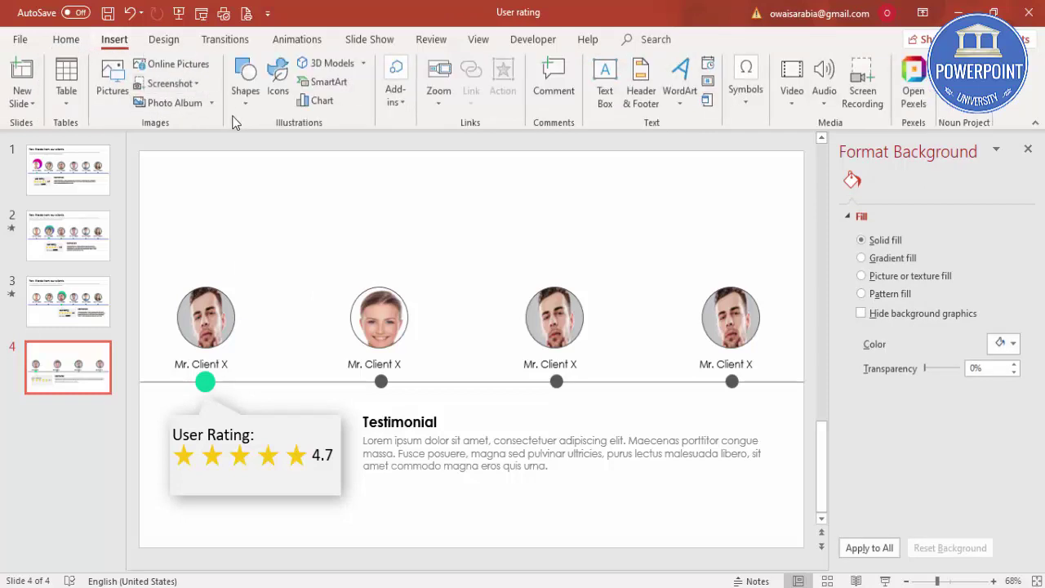
Draw an oval circle with no outline and the same teal green fill
{"action": "left_click", "coordinate": [245, 82]}
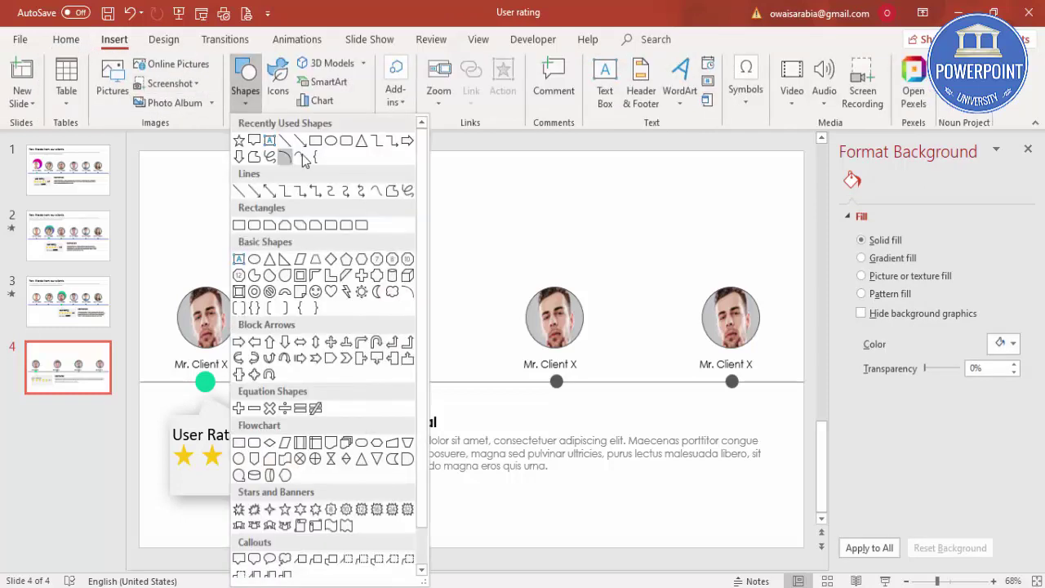
{"action": "left_click", "coordinate": [254, 260]}
{"action": "left_click_drag", "start_coordinate": [255, 205], "coordinate": [314, 295]}
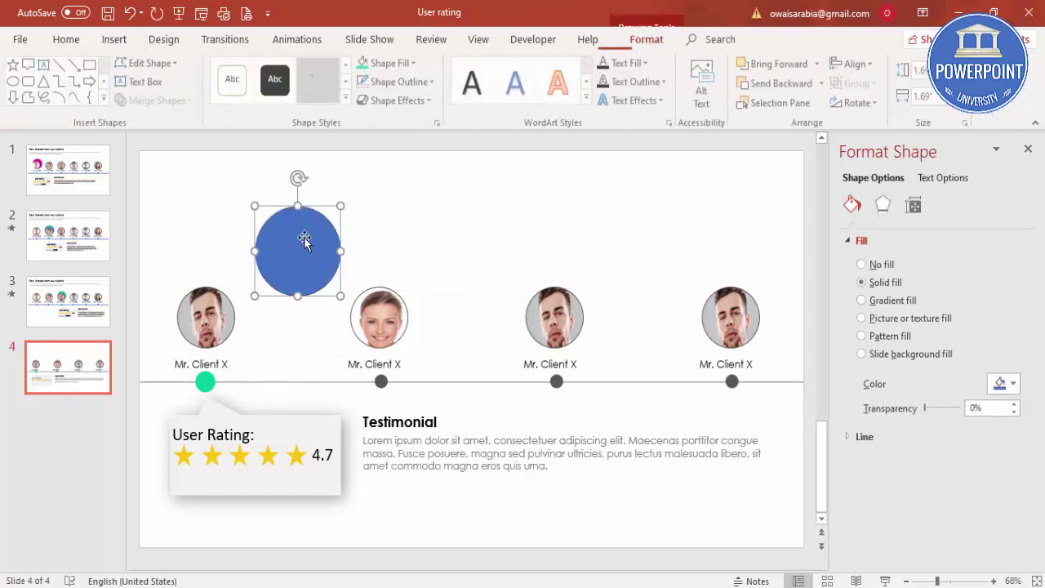
{"action": "left_click", "coordinate": [401, 82]}
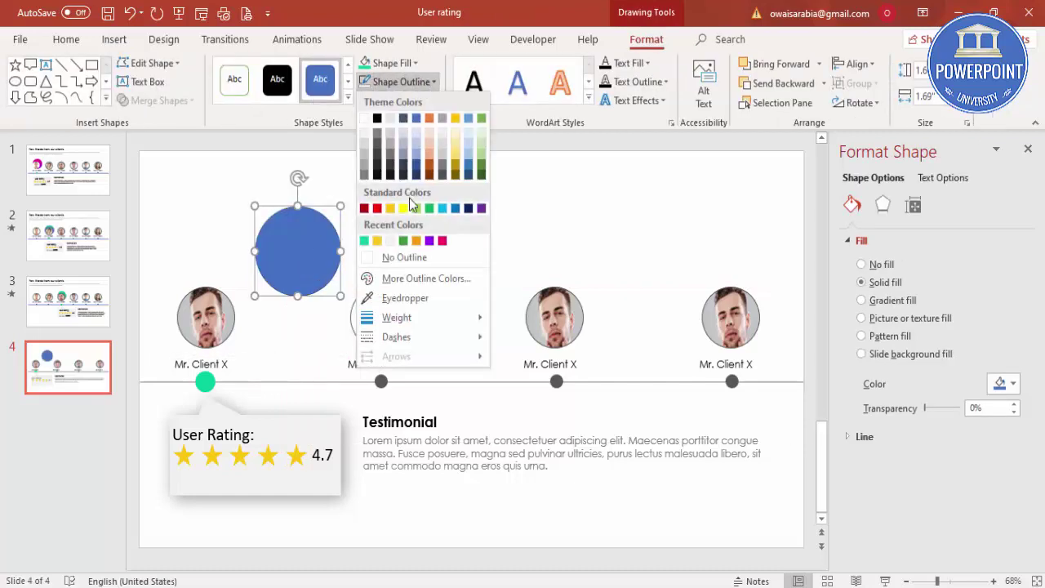
{"action": "left_click", "coordinate": [402, 257]}
{"action": "left_click", "coordinate": [387, 65]}
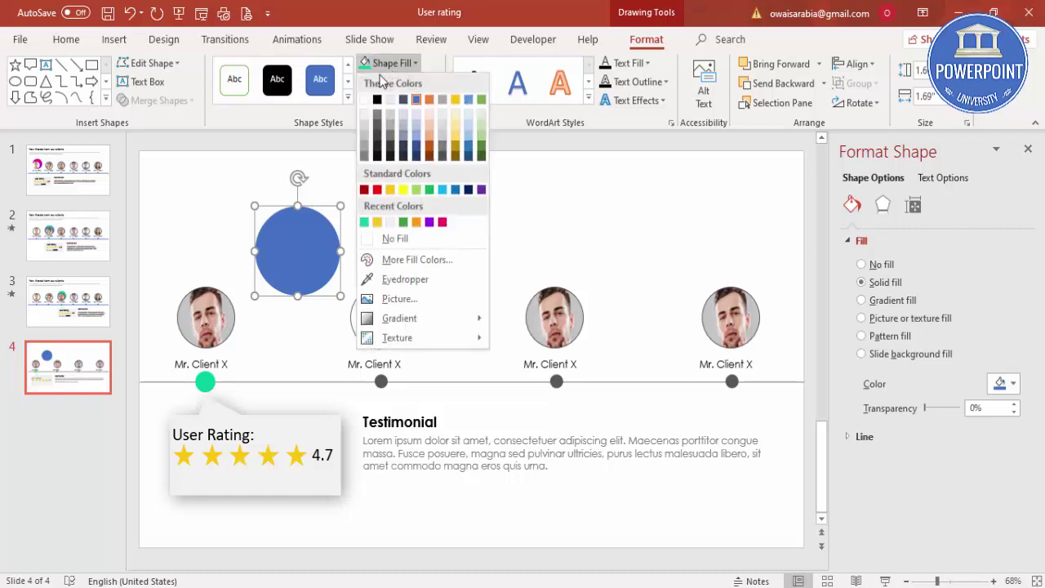
{"action": "left_click", "coordinate": [364, 222]}
Send the green circle behind the first client's photo and centre it as a halo
{"action": "left_click_drag", "start_coordinate": [326, 245], "coordinate": [235, 302]}
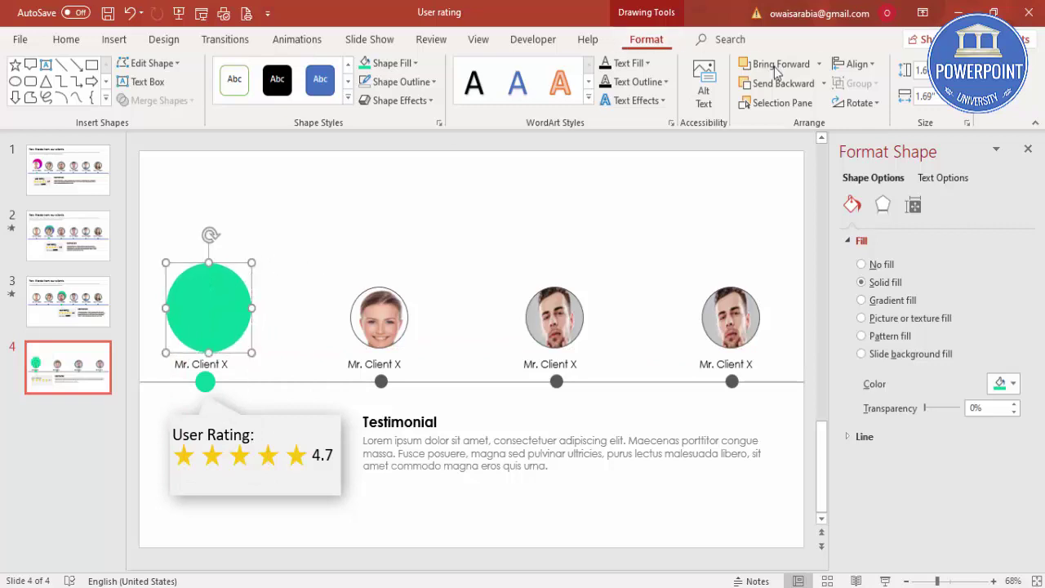
{"action": "left_click", "coordinate": [824, 83]}
{"action": "left_click", "coordinate": [793, 121]}
{"action": "mouse_move", "coordinate": [235, 286]}
{"action": "left_mouse_down"}
{"action": "mouse_move", "coordinate": [249, 274]}
{"action": "mouse_move", "coordinate": [239, 279]}
{"action": "left_mouse_up"}
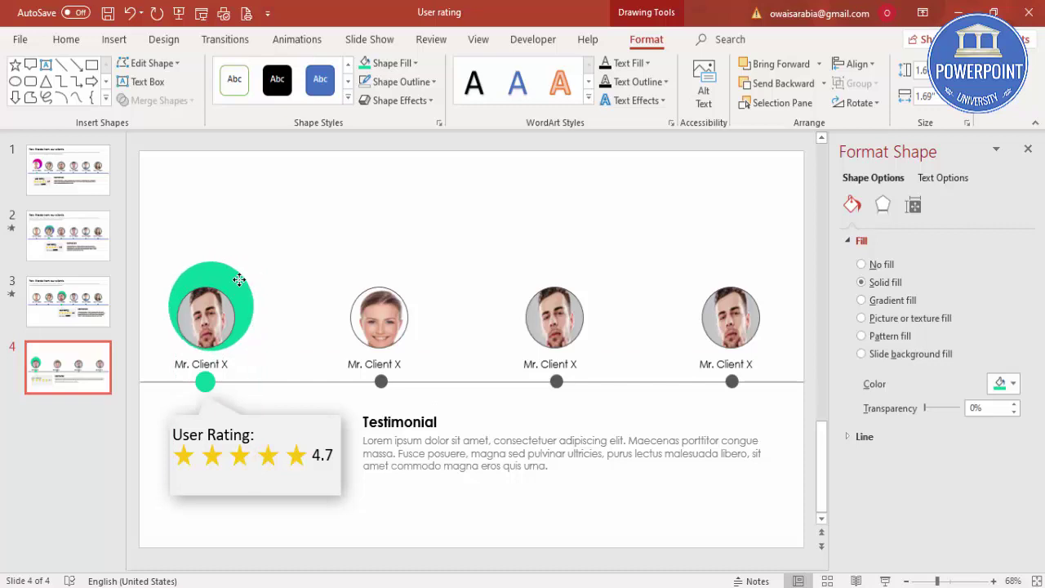
{"action": "left_click", "coordinate": [318, 258]}
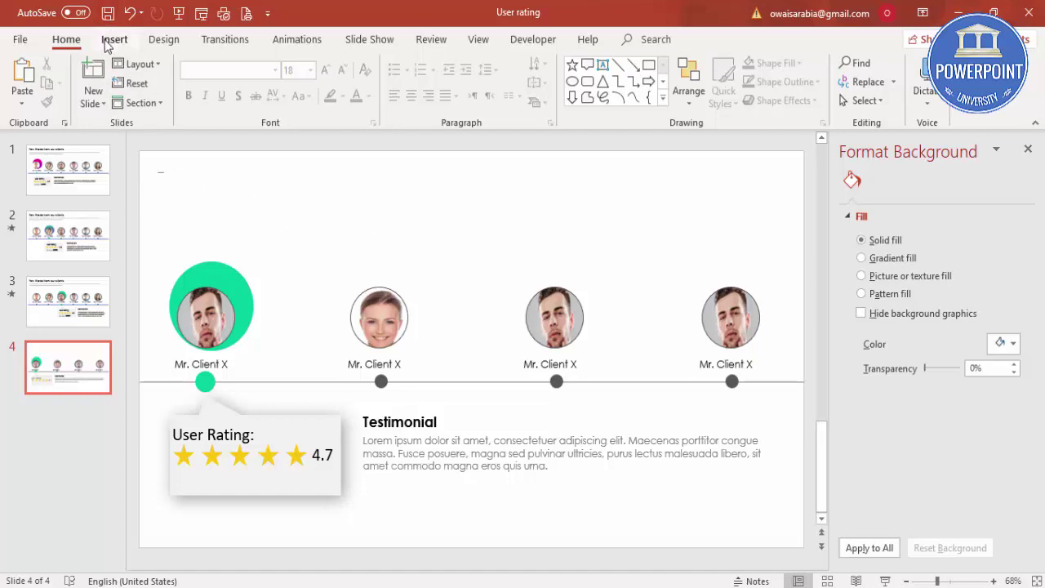
Undo the stray text box and paste the 'Few Words from our clients' heading with its intro paragraph
{"action": "key", "text": "ctrl+z"}
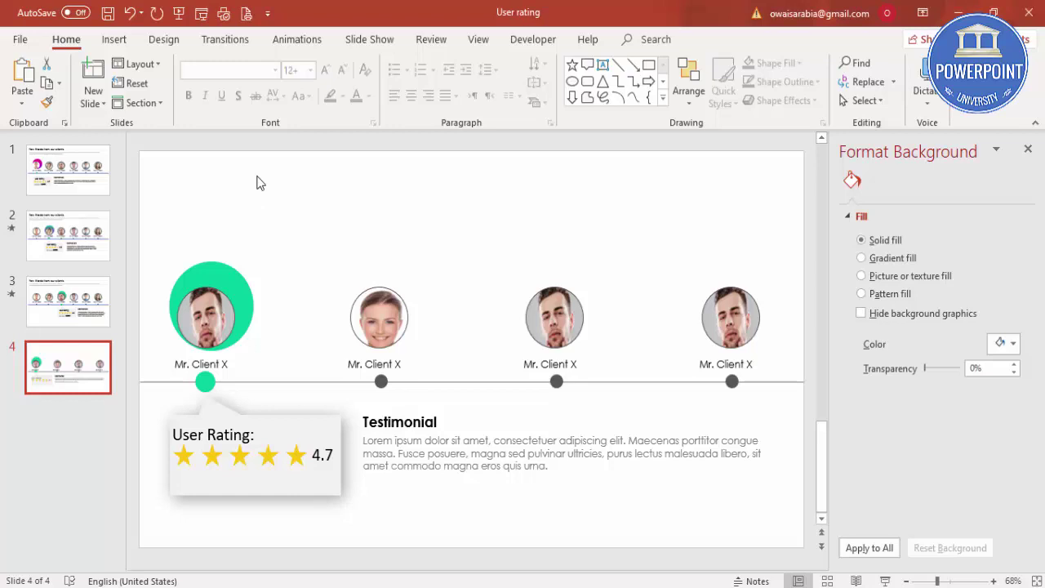
{"action": "key", "text": "ctrl+v"}
{"action": "left_click", "coordinate": [558, 278]}
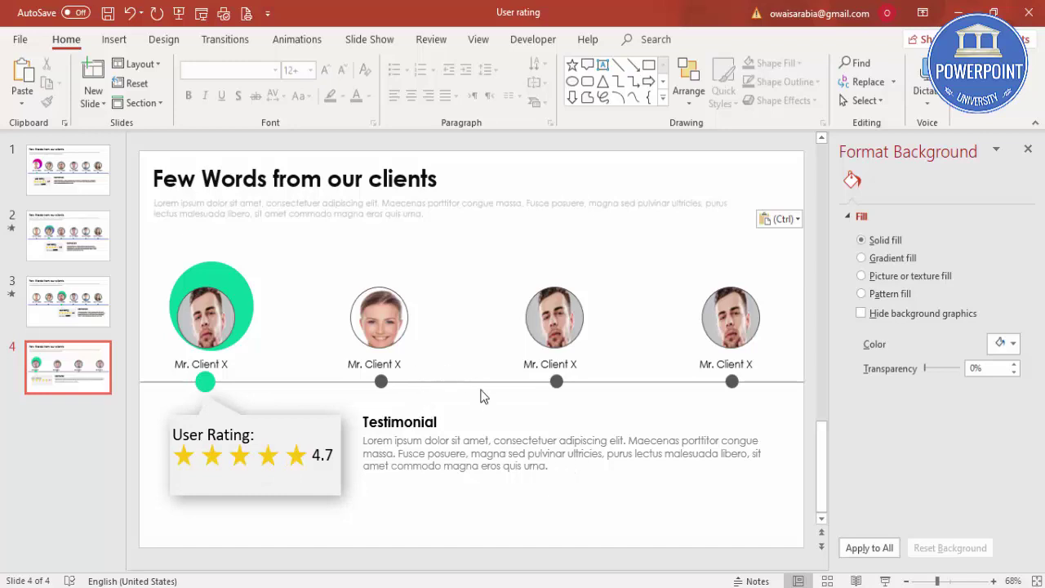
Nudge the Testimonial text right and change 'Mr. Client X' to 'Mrs. Client Y'
{"action": "left_click_drag", "start_coordinate": [622, 500], "coordinate": [632, 490]}
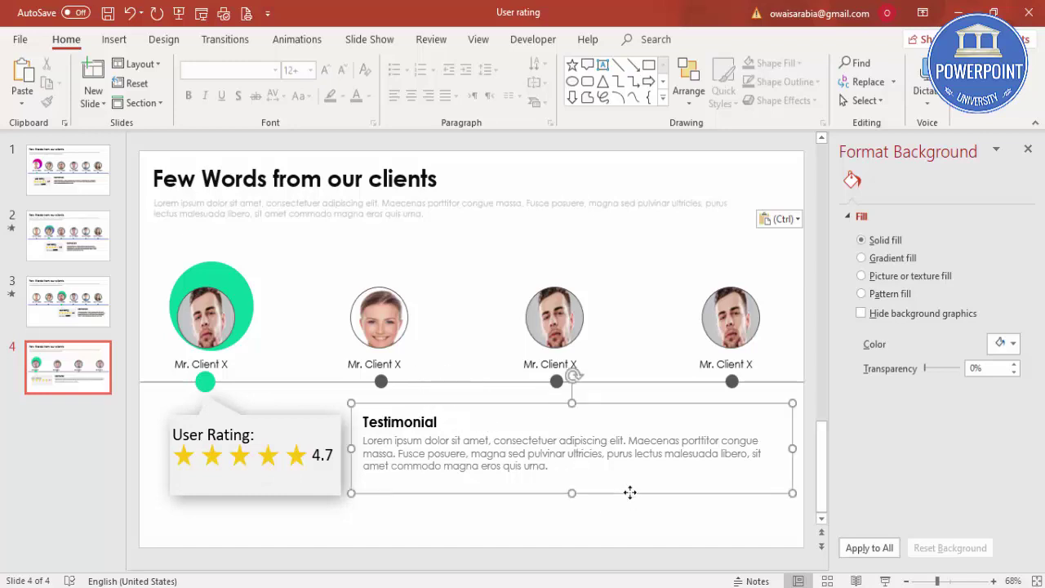
{"action": "left_click", "coordinate": [490, 529]}
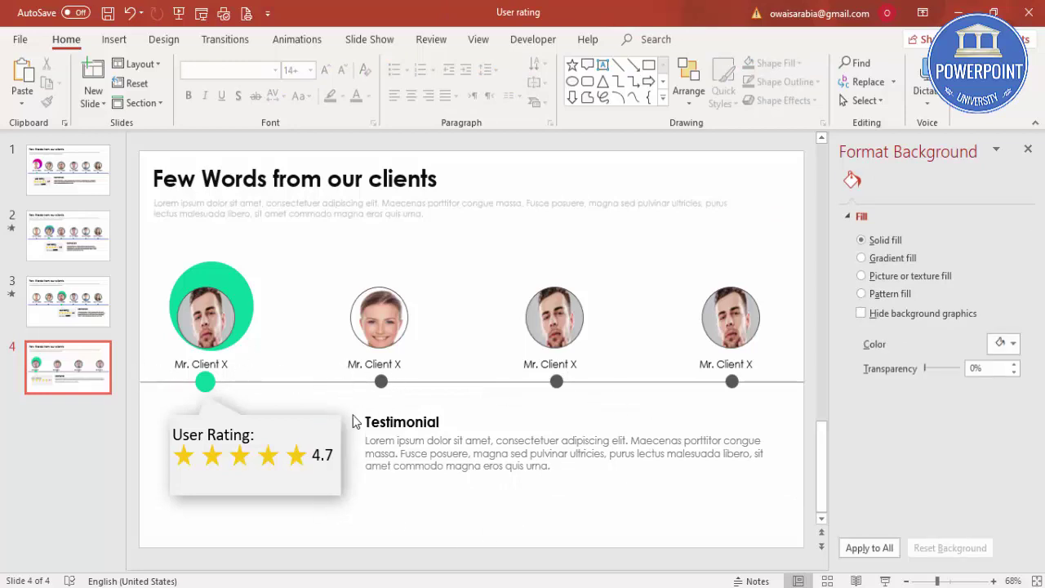
{"action": "left_click", "coordinate": [400, 363]}
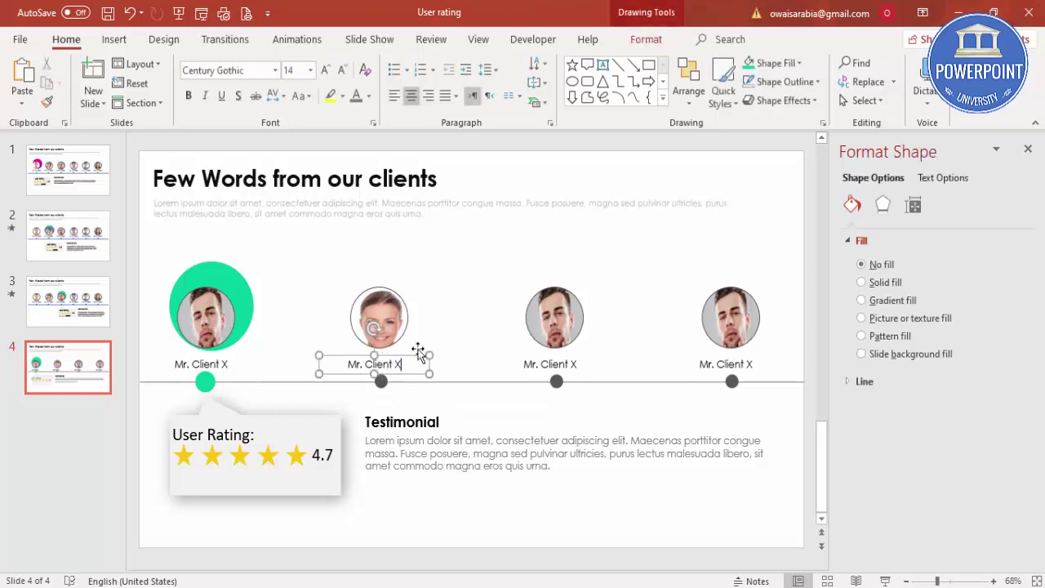
{"action": "key", "text": "BackSpace"}
{"action": "type", "text": "Y"}
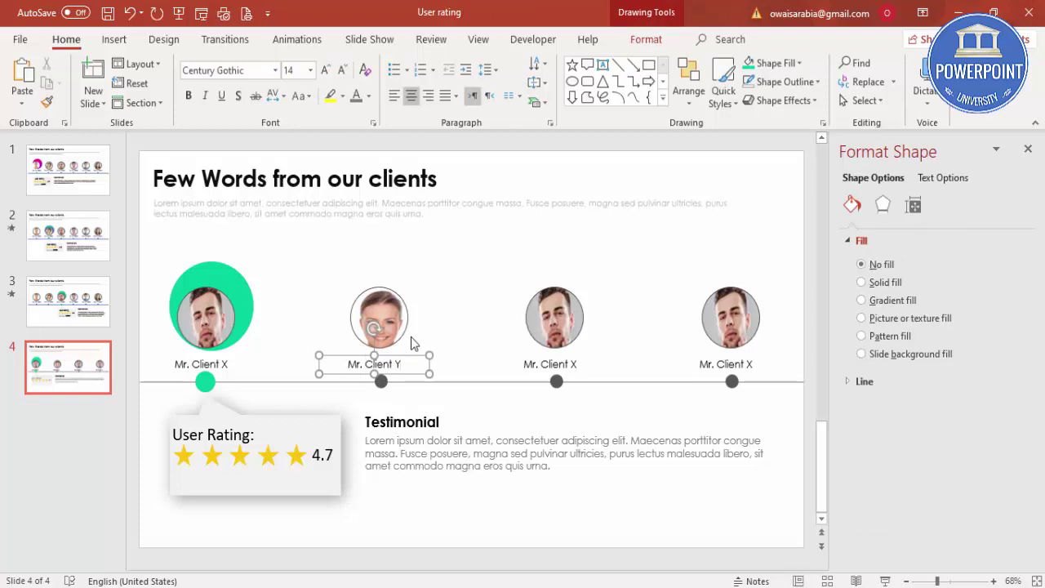
{"action": "left_click", "coordinate": [356, 365]}
{"action": "type", "text": "s"}
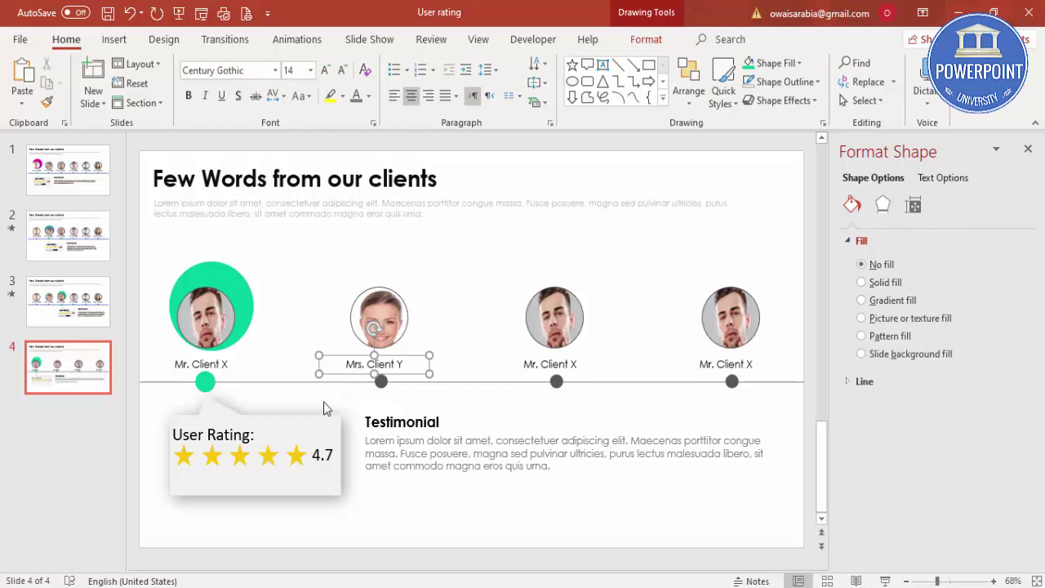
{"action": "left_click", "coordinate": [461, 264]}
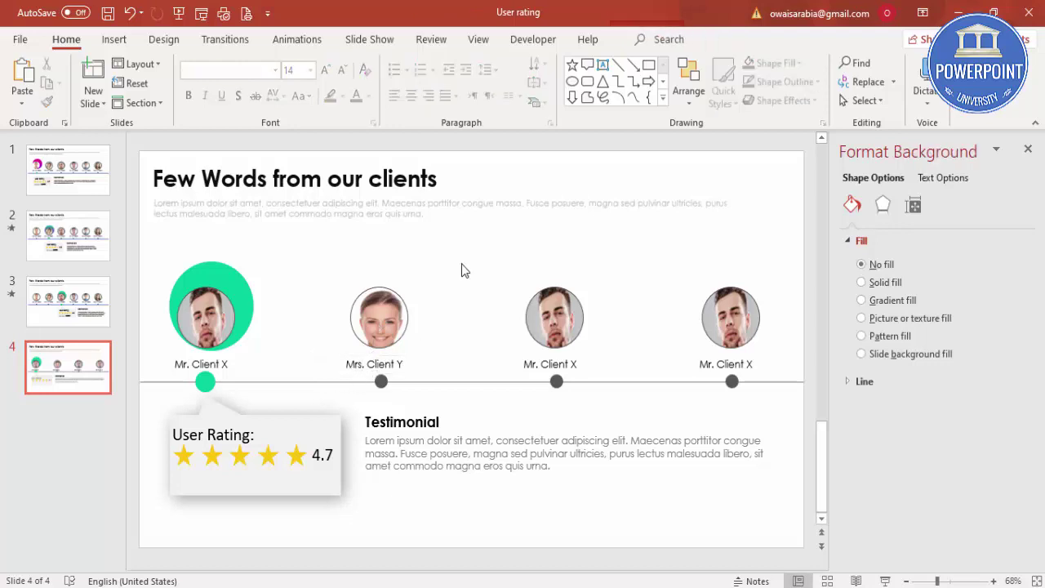
{"action": "right_click", "coordinate": [85, 360]}
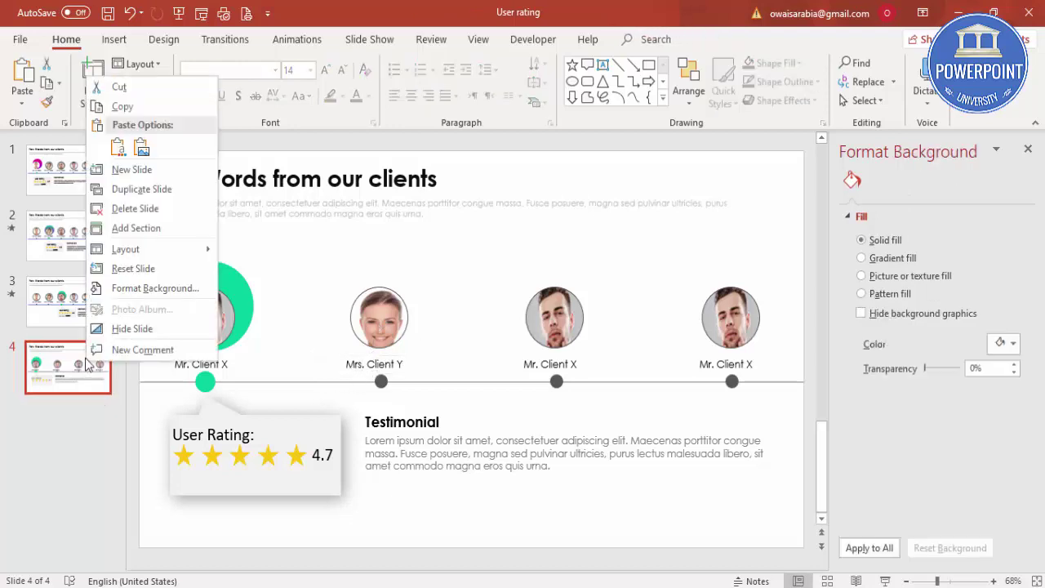
Duplicate slide 4 into slide 5 and apply the Morph transition to it
{"action": "left_click", "coordinate": [162, 190]}
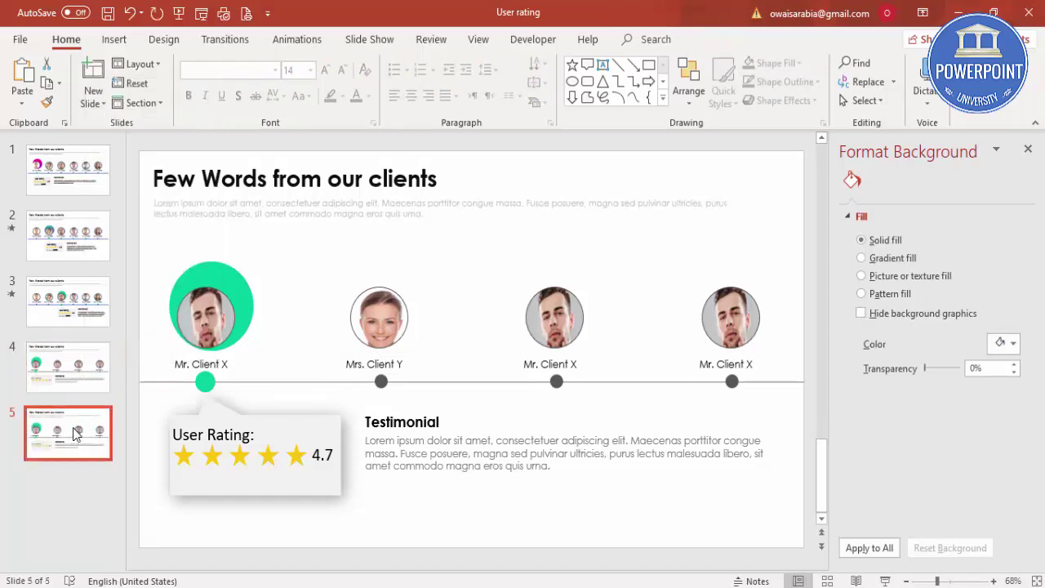
{"action": "left_click", "coordinate": [228, 40]}
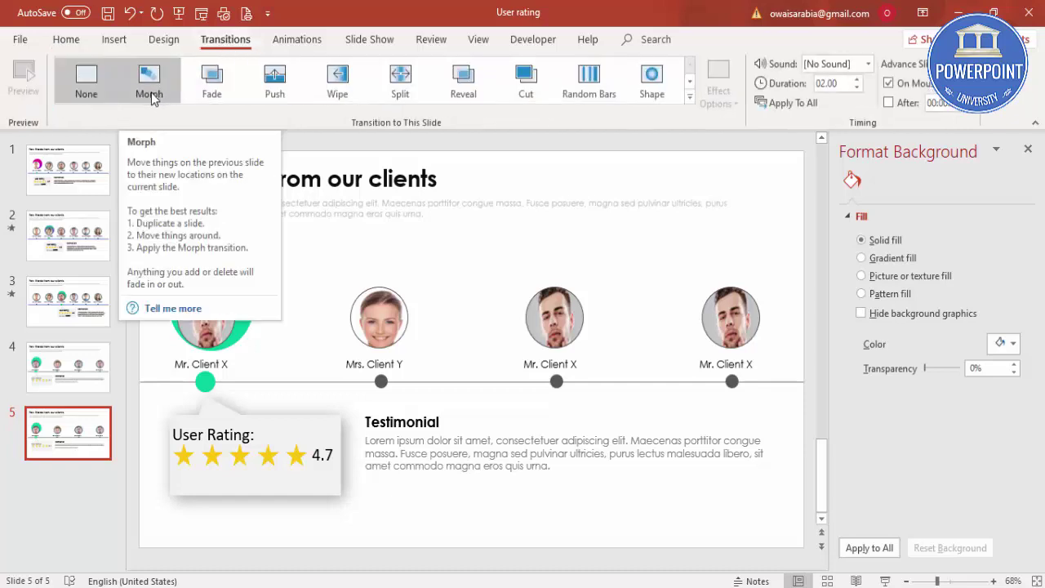
{"action": "left_click", "coordinate": [149, 82]}
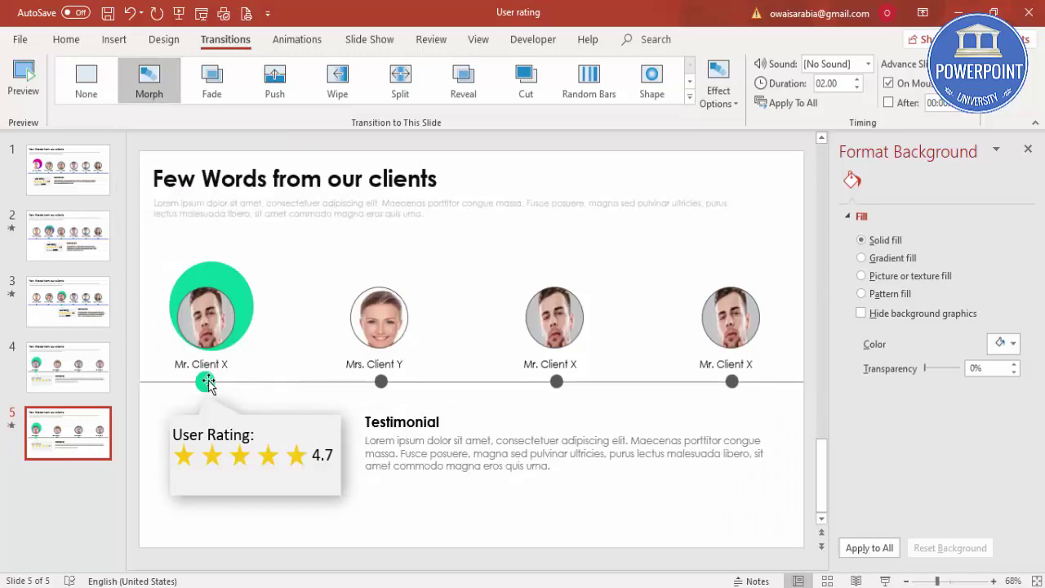
Drag the green dot toward Mrs. Client Y and set the grey dot under Mr. Client X
{"action": "left_click", "coordinate": [206, 382]}
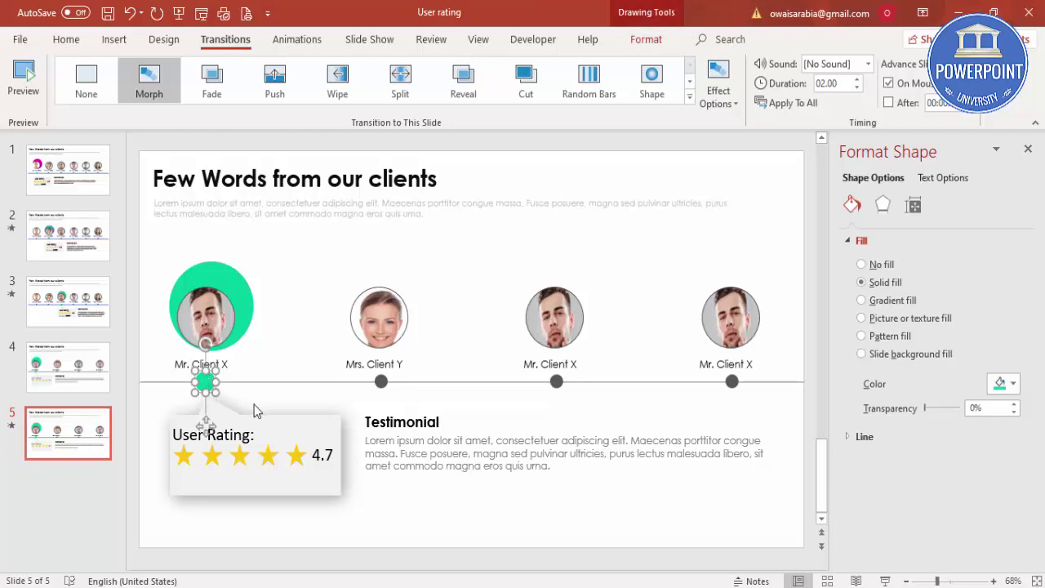
{"action": "left_click_drag", "start_coordinate": [205, 381], "coordinate": [430, 381]}
{"action": "left_click", "coordinate": [382, 384]}
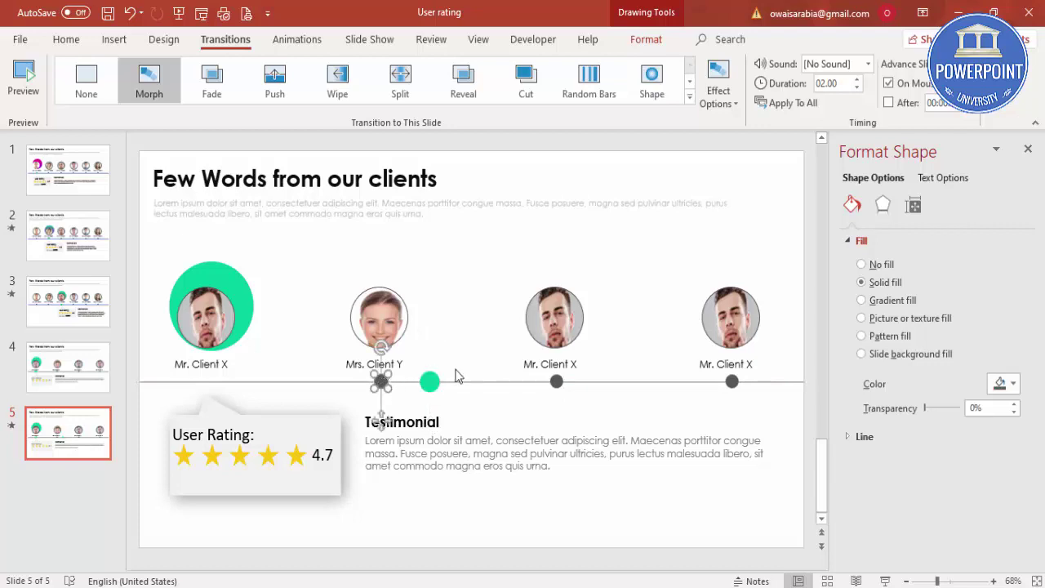
{"action": "key", "text": "Left"}
{"action": "key", "text": "Left"}
{"action": "key", "text": "Left"}
{"action": "key", "text": "Left"}
{"action": "key", "text": "Left"}
{"action": "key", "text": "Left"}
{"action": "key", "text": "Left"}
{"action": "key", "text": "Left"}
{"action": "key", "text": "Left"}
{"action": "key", "text": "Left"}
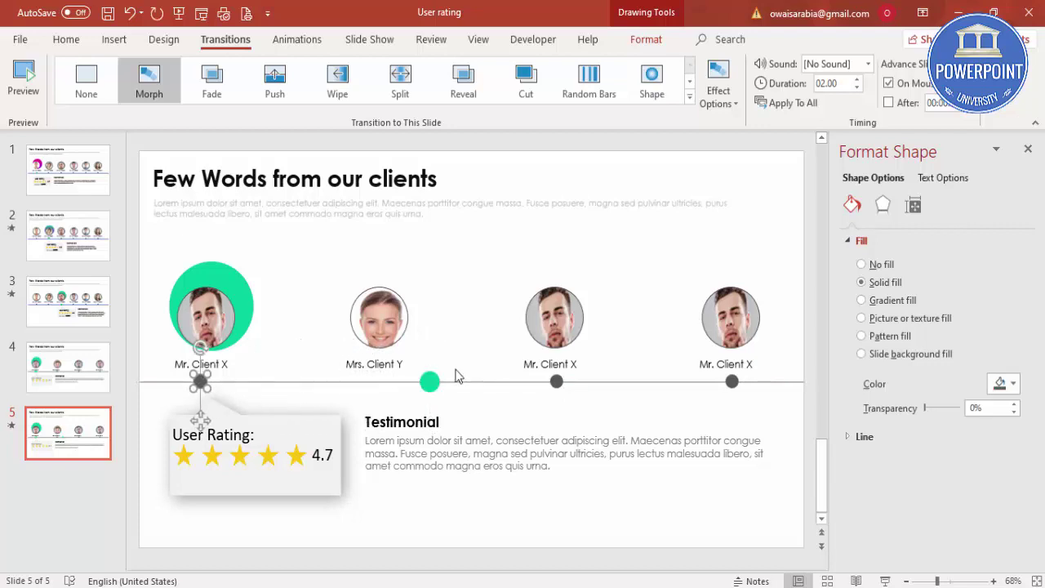
{"action": "key", "text": "ctrl+Right"}
{"action": "key", "text": "ctrl+Right"}
{"action": "key", "text": "ctrl+Right"}
{"action": "key", "text": "ctrl+Right"}
{"action": "key", "text": "ctrl+Right"}
{"action": "key", "text": "ctrl+Right"}
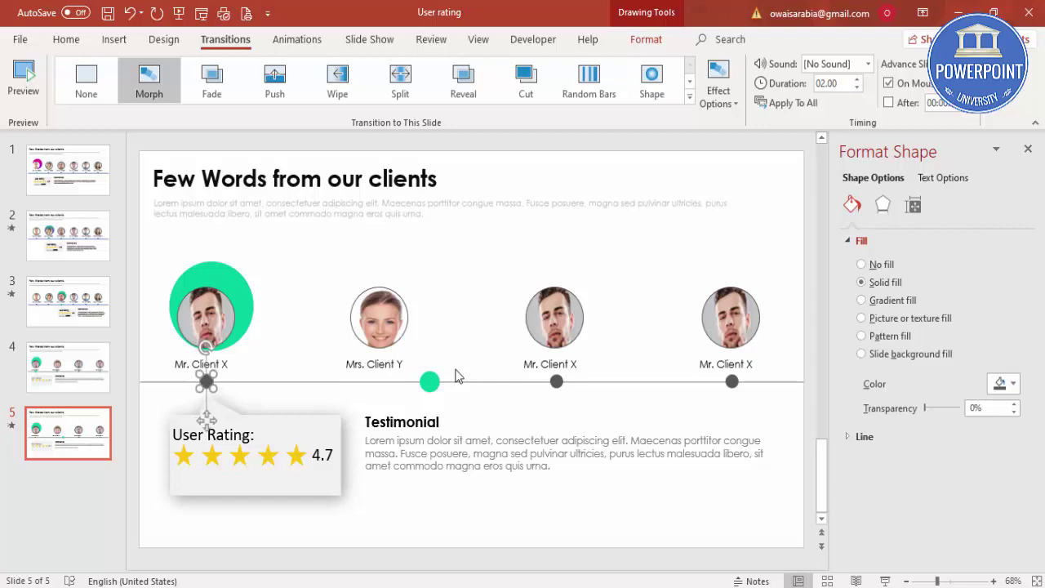
Nudge the green dot exactly under Mrs. Client Y and narrow the Testimonial box from the left
{"action": "left_click", "coordinate": [428, 380]}
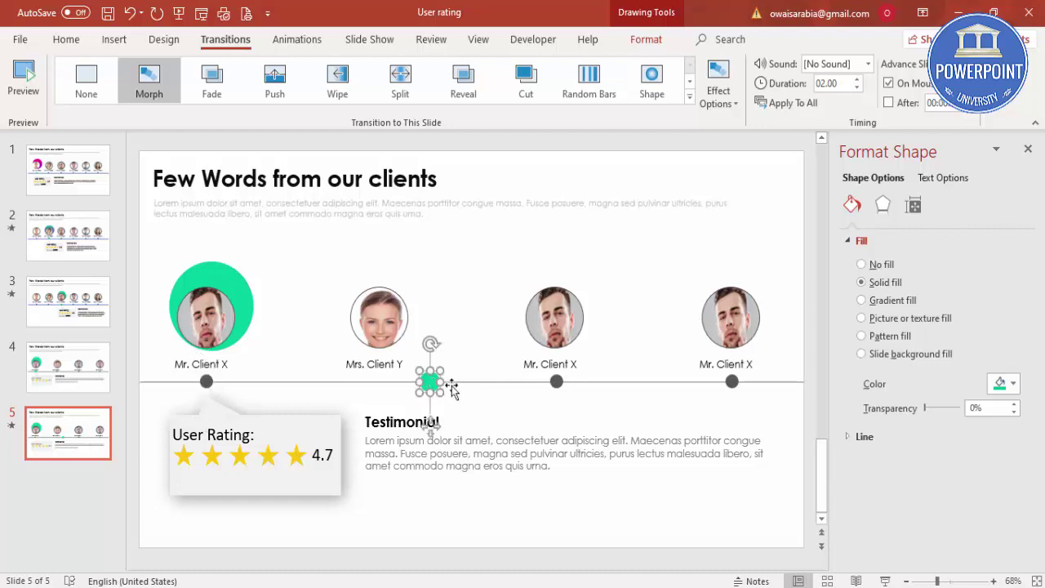
{"action": "key", "text": "Left"}
{"action": "key", "text": "Left"}
{"action": "key", "text": "Left"}
{"action": "key", "text": "Left"}
{"action": "key", "text": "Left"}
{"action": "key", "text": "Left"}
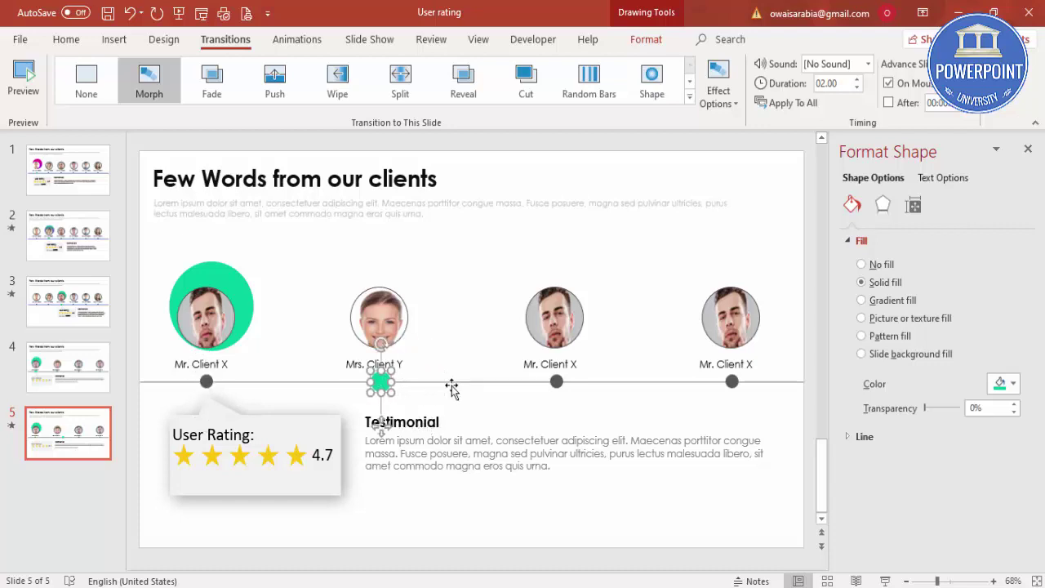
{"action": "key", "text": "ctrl+Left"}
{"action": "key", "text": "ctrl+Left"}
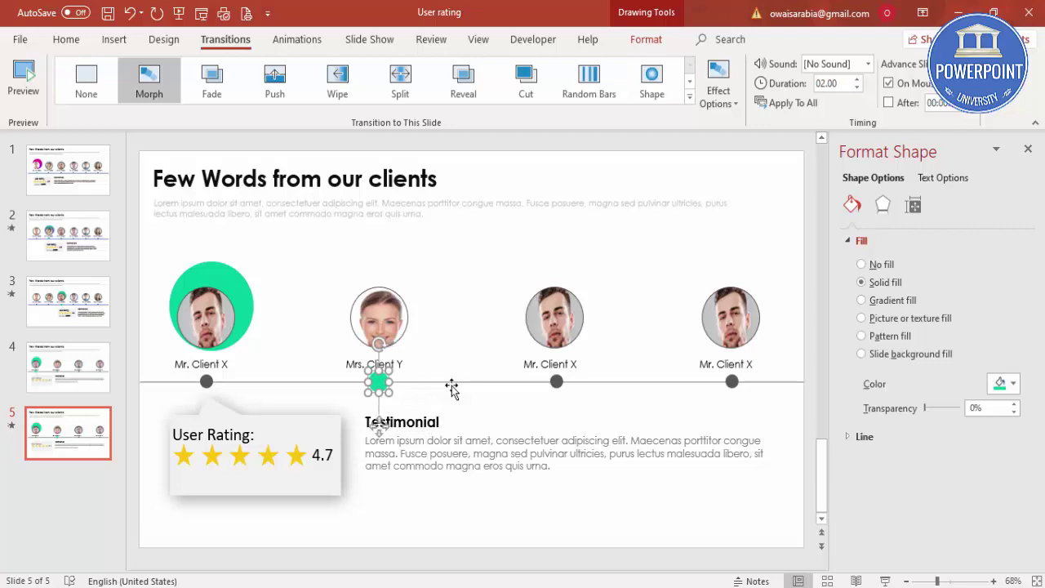
{"action": "key", "text": "ctrl+Left"}
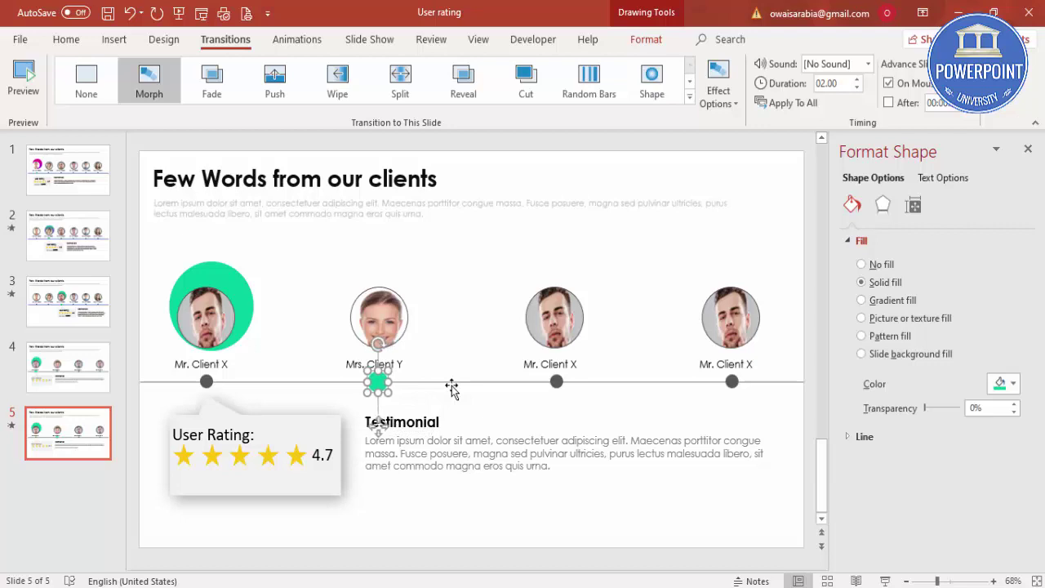
{"action": "left_click", "coordinate": [450, 433]}
{"action": "left_click_drag", "start_coordinate": [353, 445], "coordinate": [529, 442]}
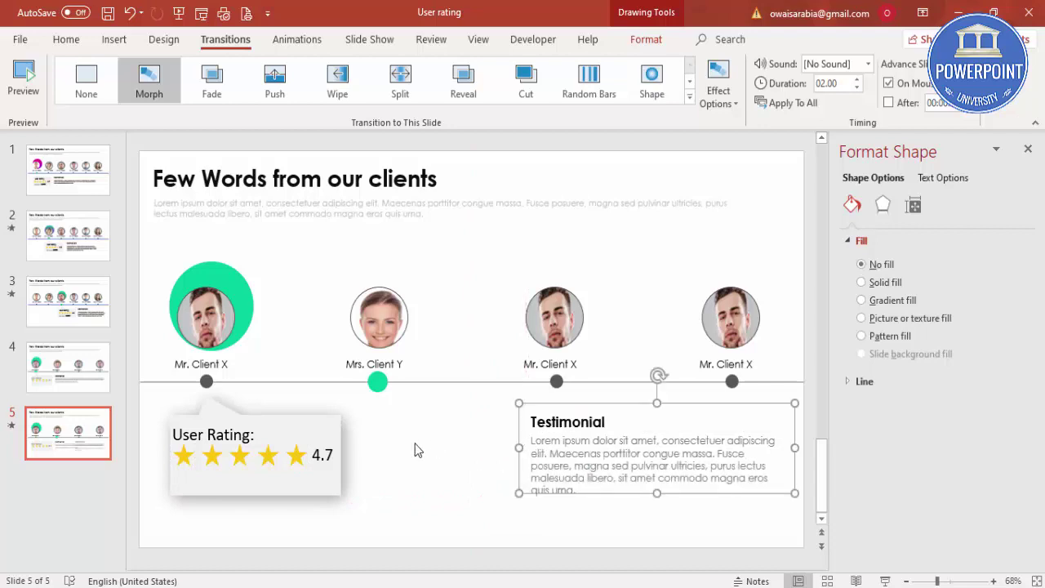
Nudge the User Rating callout right until it sits beneath Mrs. Client Y
{"action": "left_click", "coordinate": [323, 422]}
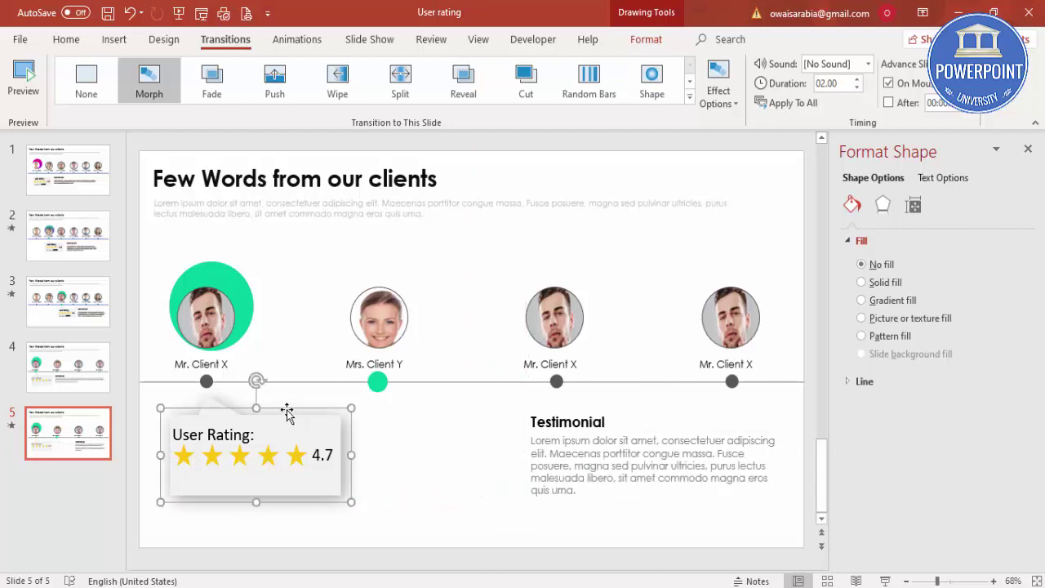
{"action": "key", "text": "Right"}
{"action": "key", "text": "Right"}
{"action": "key", "text": "Right"}
{"action": "key", "text": "Right"}
{"action": "key", "text": "Right"}
{"action": "key", "text": "Right"}
{"action": "key", "text": "Right"}
{"action": "key", "text": "Right"}
{"action": "key", "text": "Right"}
{"action": "key", "text": "Right"}
{"action": "key", "text": "Right"}
{"action": "key", "text": "Right"}
{"action": "key", "text": "Right"}
{"action": "key", "text": "Right"}
{"action": "key", "text": "Right"}
{"action": "key", "text": "Right"}
{"action": "key", "text": "Right"}
{"action": "key", "text": "Right"}
{"action": "key", "text": "Right"}
{"action": "key", "text": "Right"}
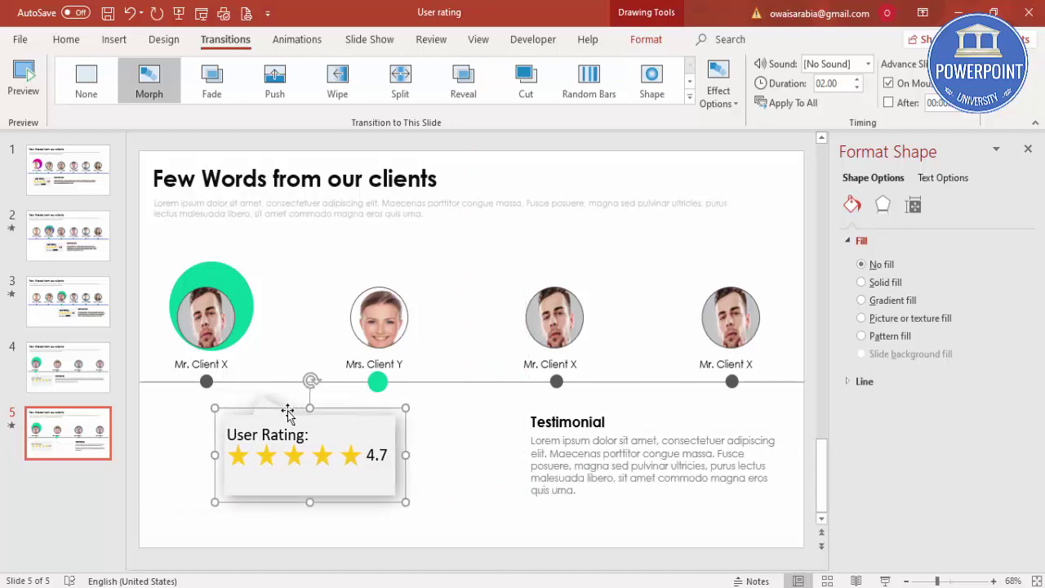
{"action": "key", "text": "Right"}
{"action": "key", "text": "Right"}
{"action": "key", "text": "Right"}
{"action": "key", "text": "Right"}
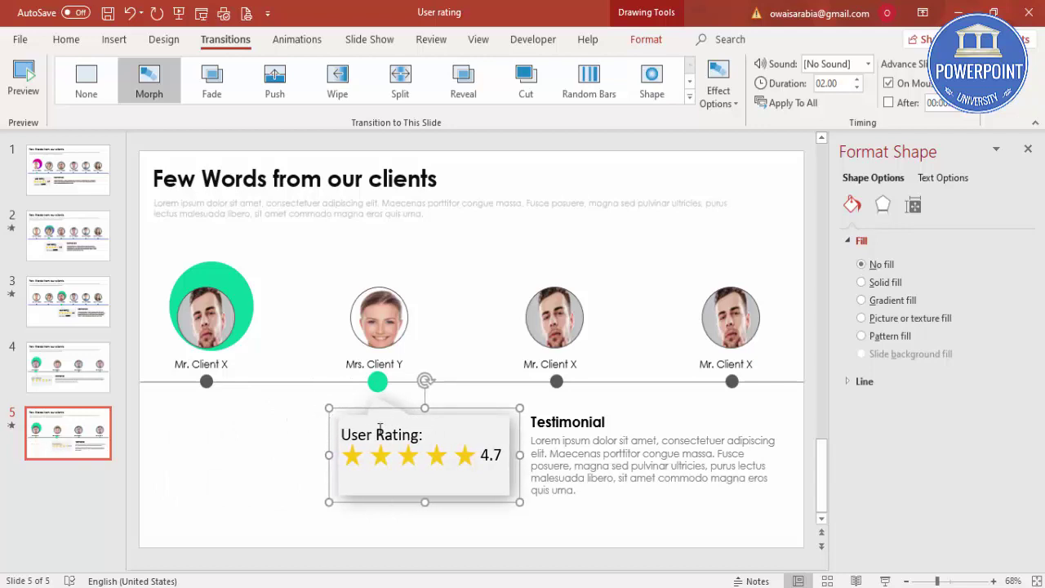
{"action": "left_click", "coordinate": [465, 456]}
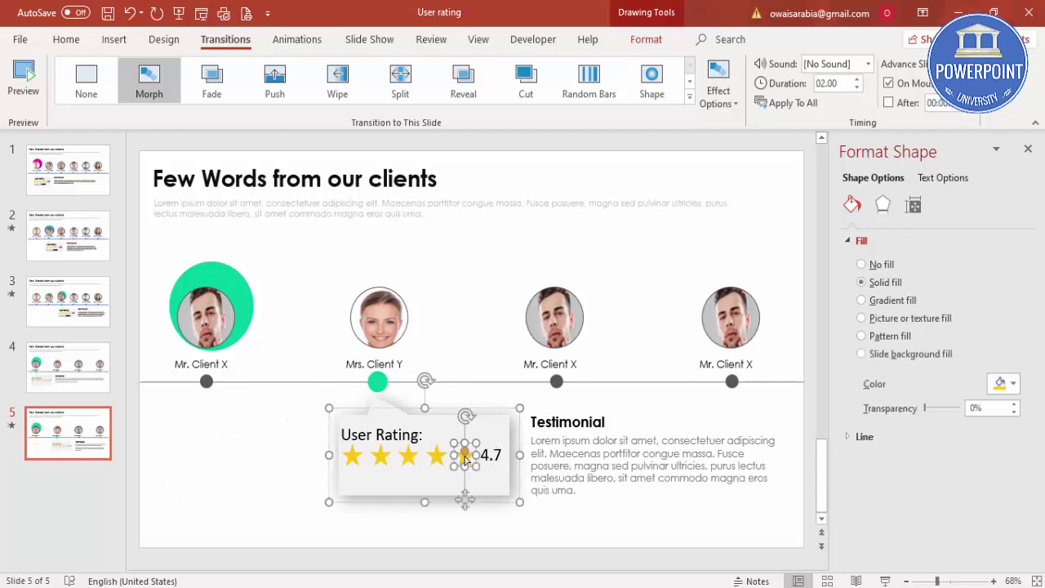
Colour the fifth star grey and change the rating from 4.7 to 4.0
{"action": "left_click", "coordinate": [646, 39]}
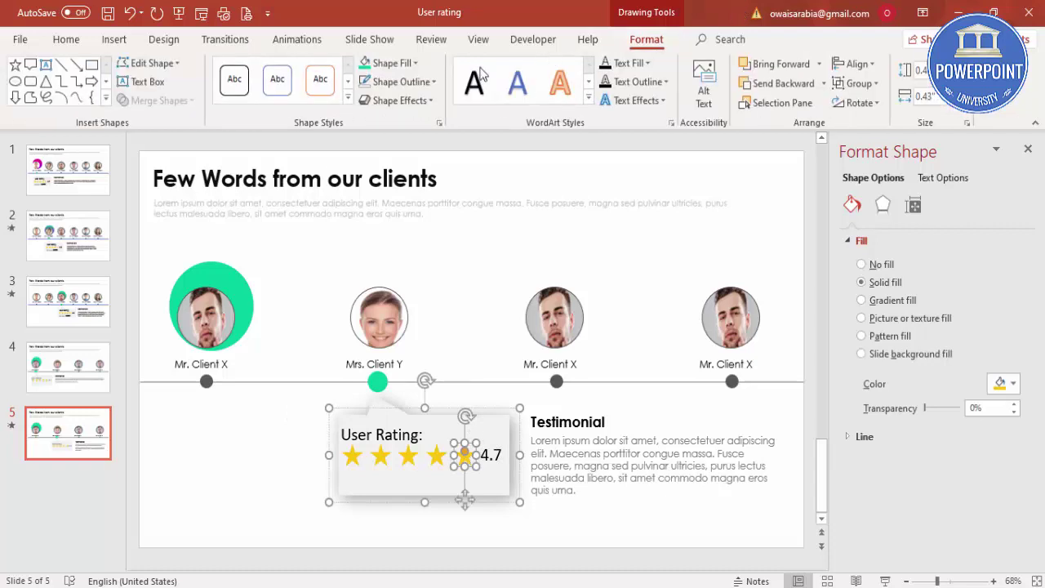
{"action": "left_click", "coordinate": [395, 65]}
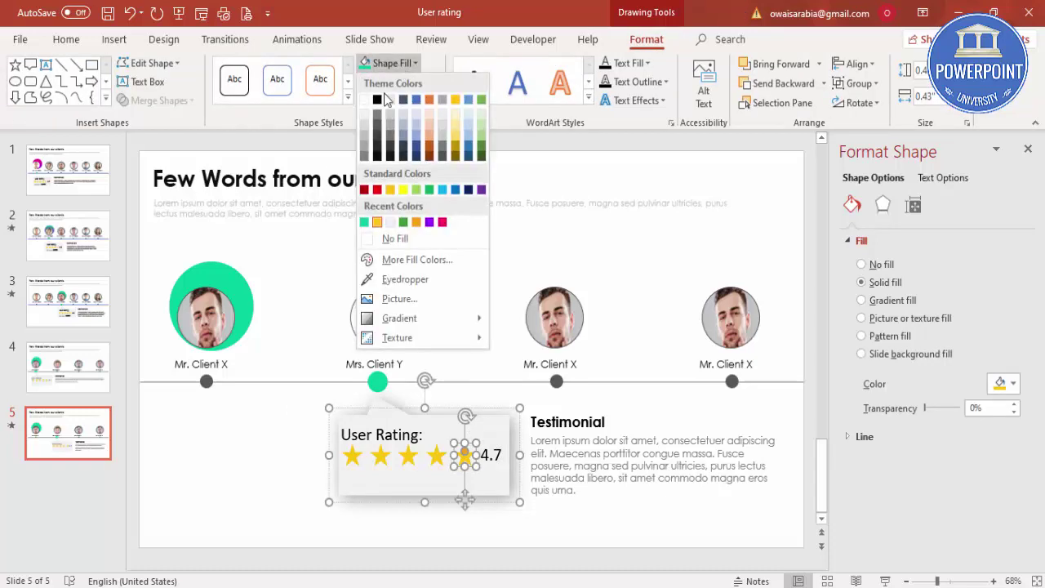
{"action": "left_click", "coordinate": [364, 144]}
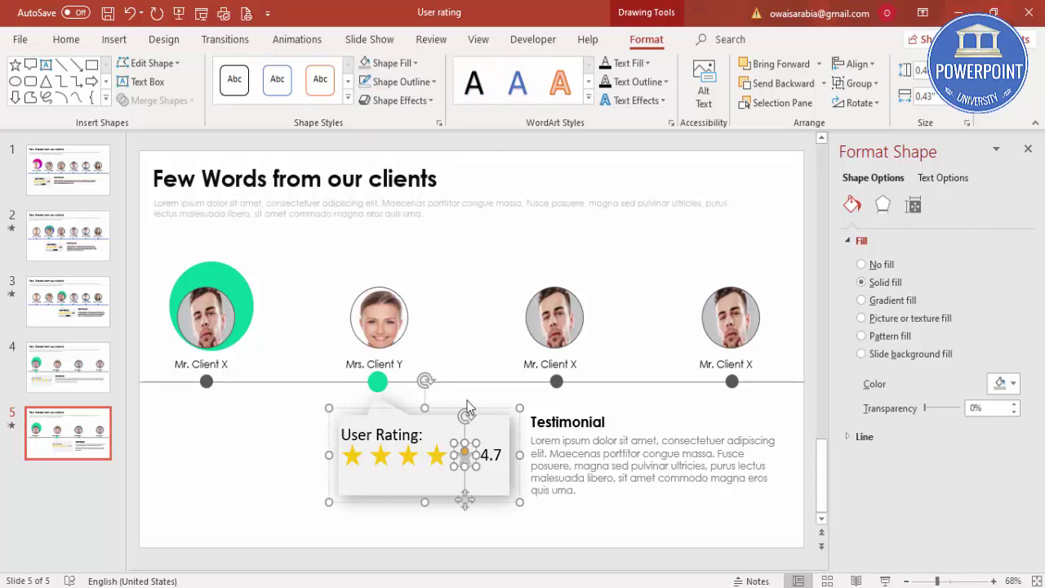
{"action": "left_click", "coordinate": [490, 458]}
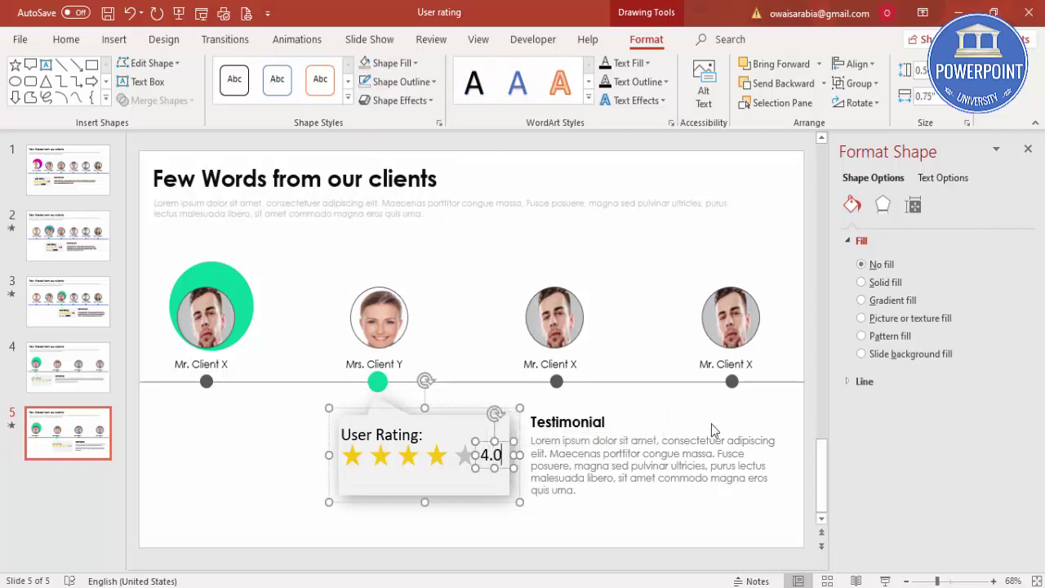
{"action": "left_click", "coordinate": [574, 523]}
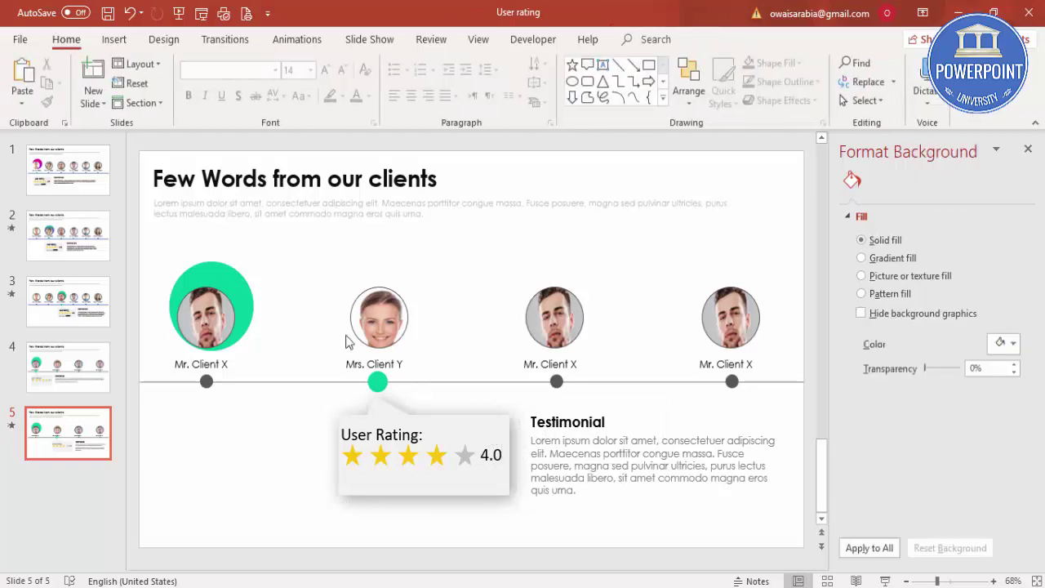
Shift the green halo right to centre behind Mrs. Client Y's photo, then return to slide 4
{"action": "left_click", "coordinate": [202, 275]}
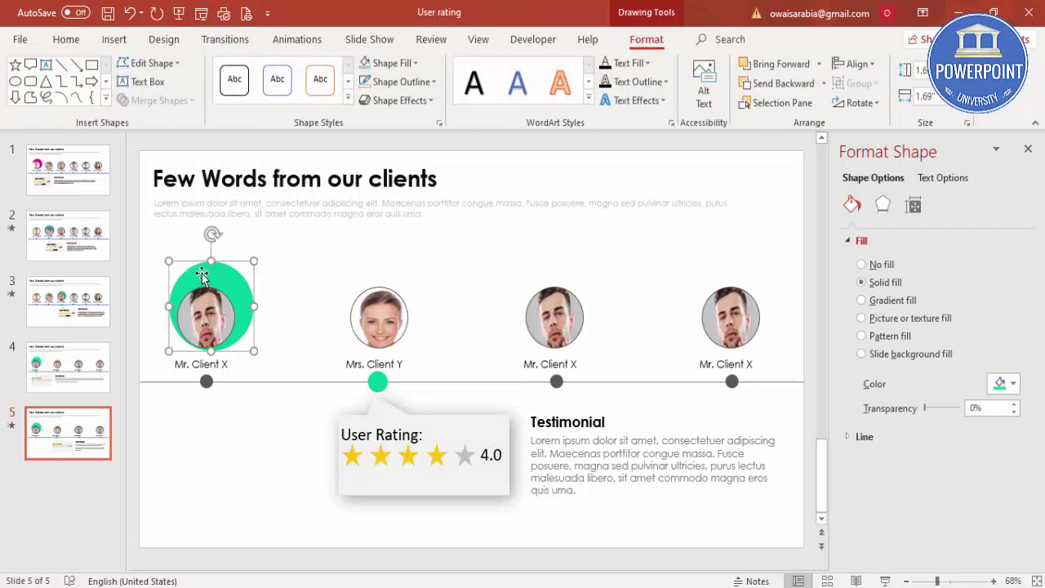
{"action": "key", "text": "Right"}
{"action": "key", "text": "Right"}
{"action": "key", "text": "Right"}
{"action": "key", "text": "Right"}
{"action": "key", "text": "Right"}
{"action": "key", "text": "Right"}
{"action": "key", "text": "Right"}
{"action": "key", "text": "Right"}
{"action": "key", "text": "Right"}
{"action": "key", "text": "Right"}
{"action": "key", "text": "Right"}
{"action": "key", "text": "Right"}
{"action": "key", "text": "Right"}
{"action": "key", "text": "Right"}
{"action": "key", "text": "Right"}
{"action": "key", "text": "Right"}
{"action": "key", "text": "Right"}
{"action": "key", "text": "Right"}
{"action": "key", "text": "Right"}
{"action": "key", "text": "Right"}
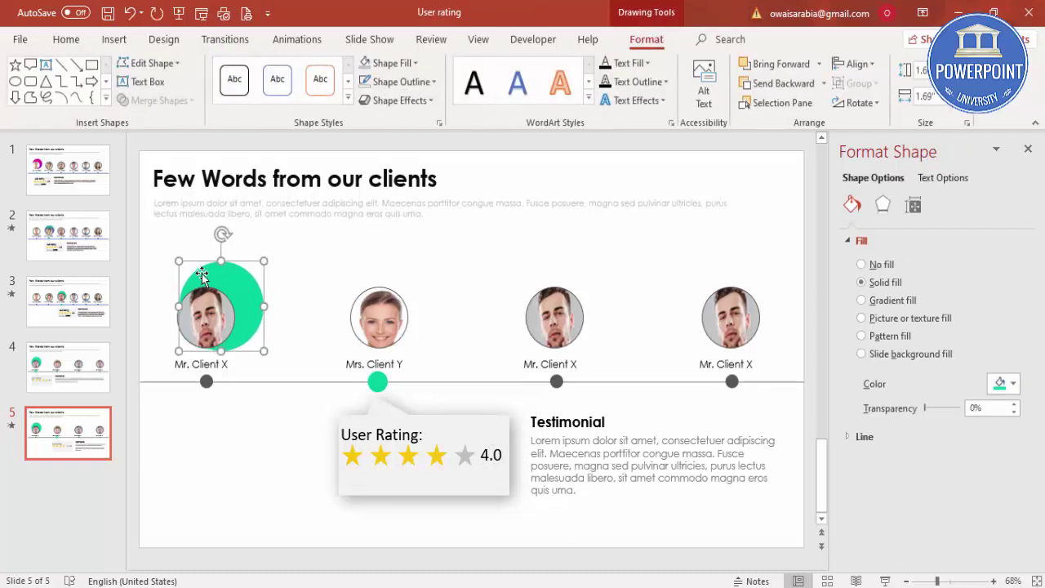
{"action": "key", "text": "Right"}
{"action": "key", "text": "Right"}
{"action": "key", "text": "Right"}
{"action": "key", "text": "Right"}
{"action": "key", "text": "Right"}
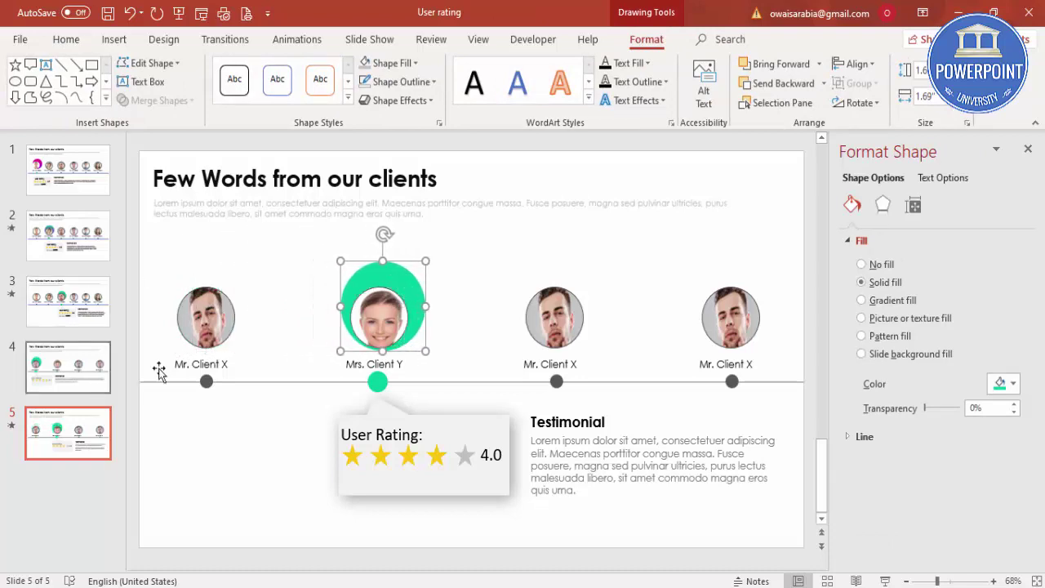
{"action": "left_click", "coordinate": [67, 359]}
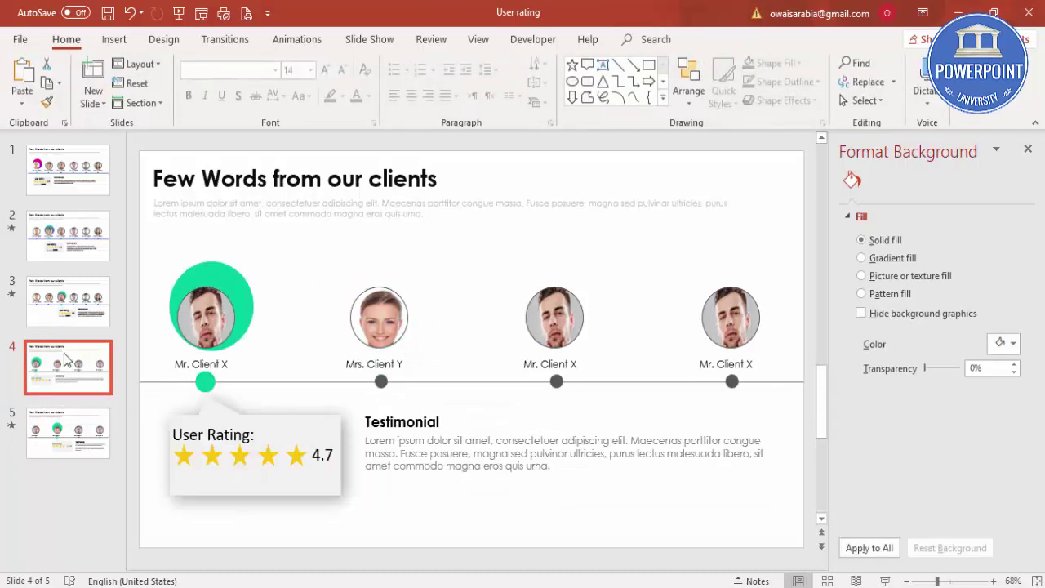
{"action": "left_click", "coordinate": [884, 581]}
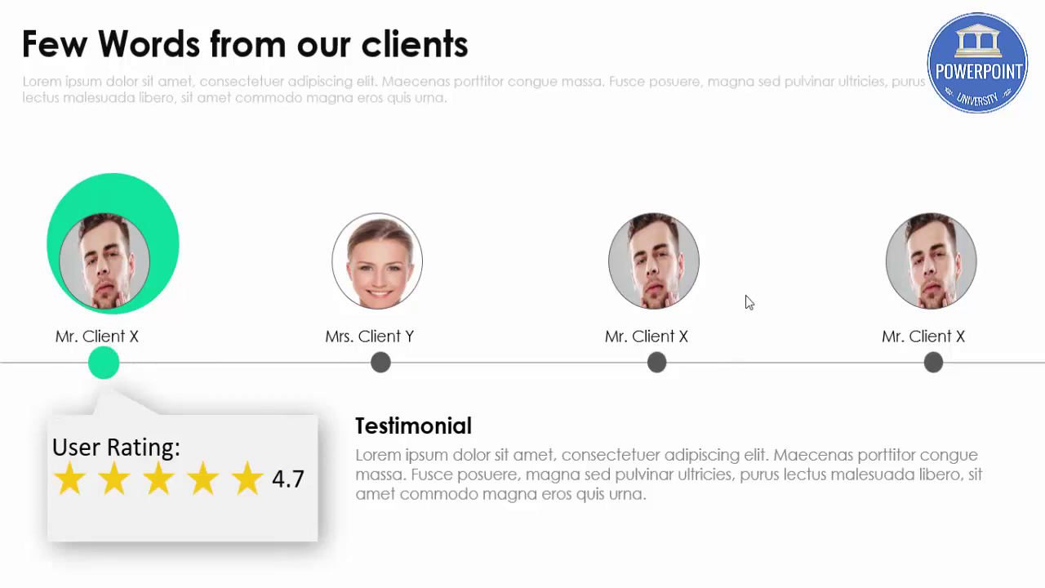
{"action": "left_click", "coordinate": [744, 161]}
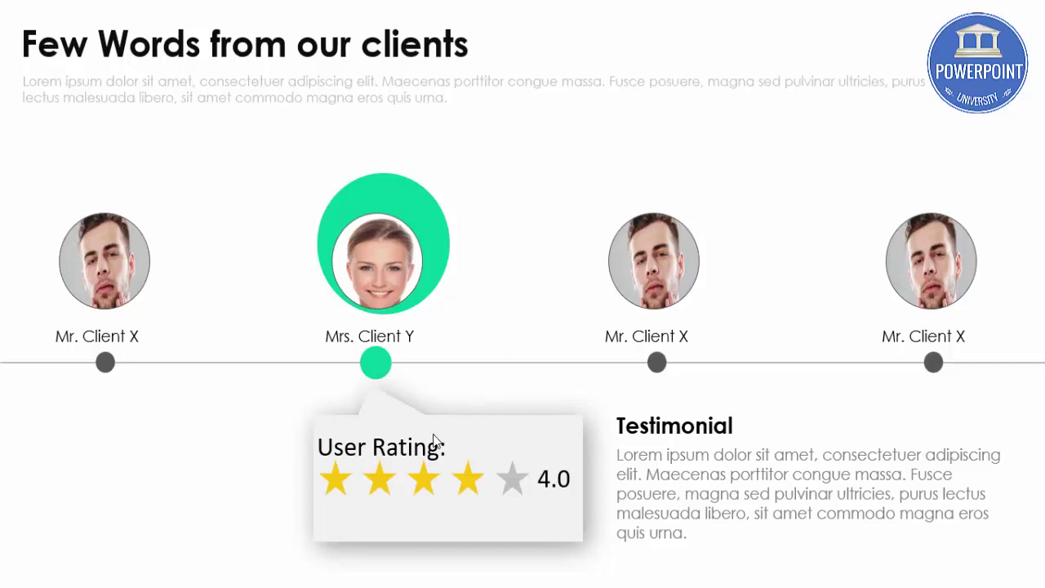
{"action": "key", "text": "Escape"}
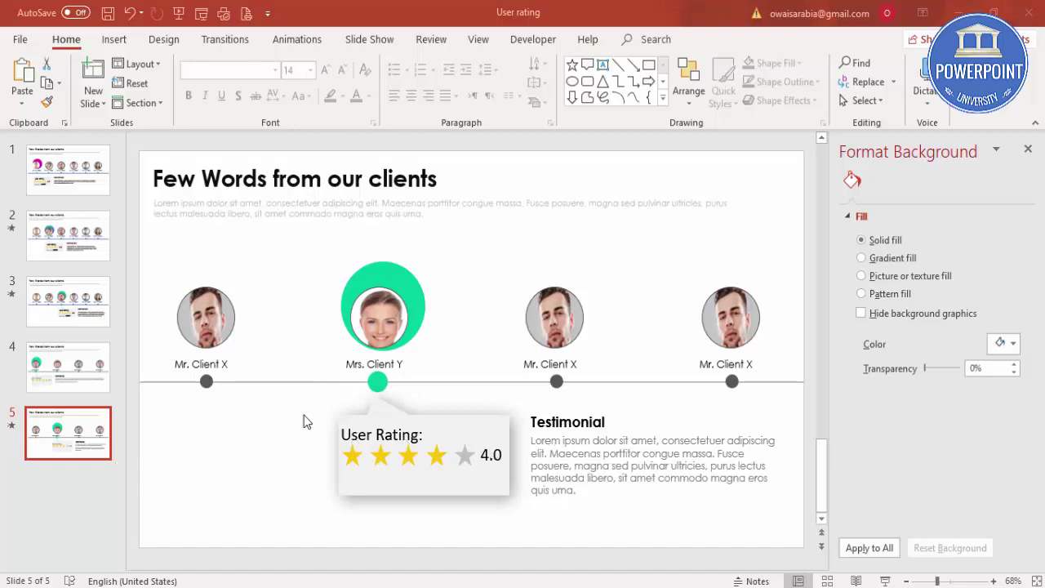
{"action": "left_click", "coordinate": [68, 365]}
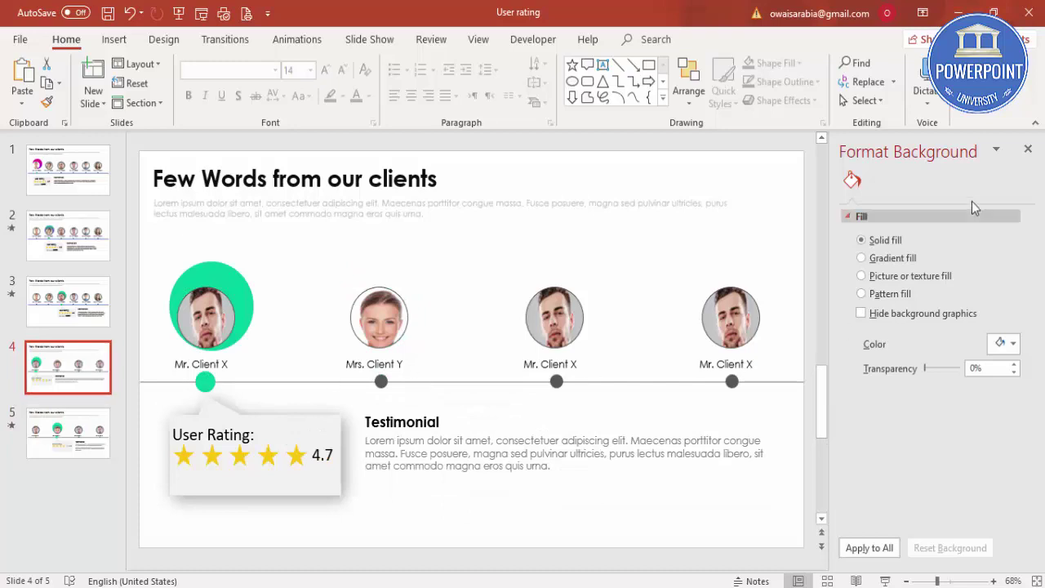
{"action": "left_click", "coordinate": [883, 579]}
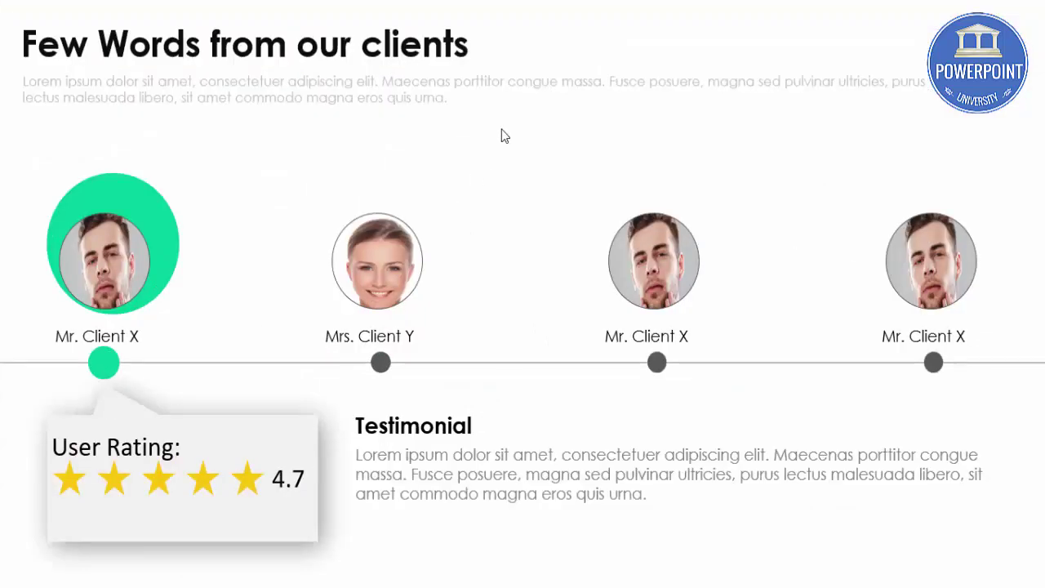
{"action": "left_click", "coordinate": [490, 157]}
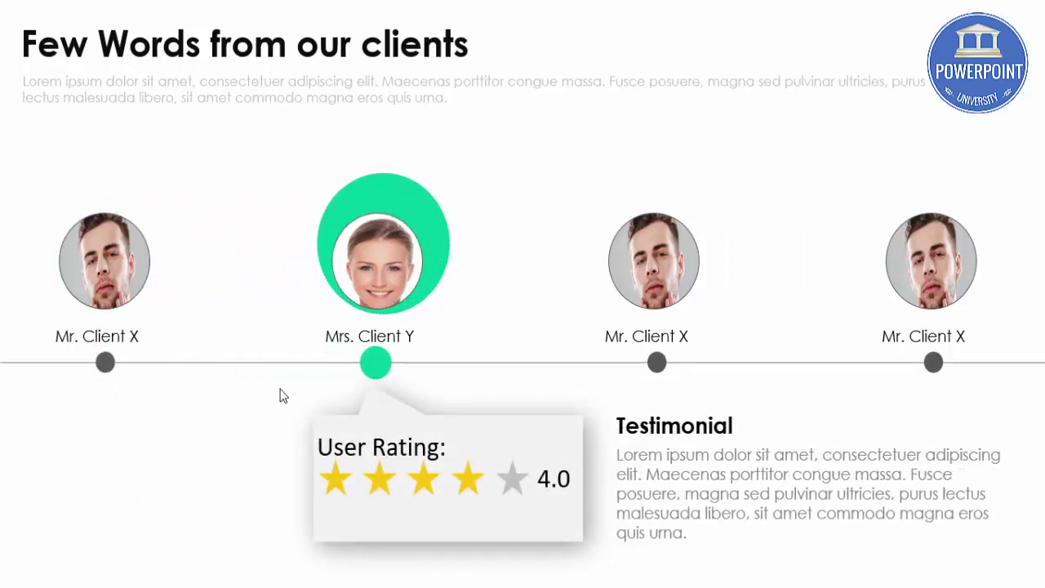
{"action": "key", "text": "Escape"}
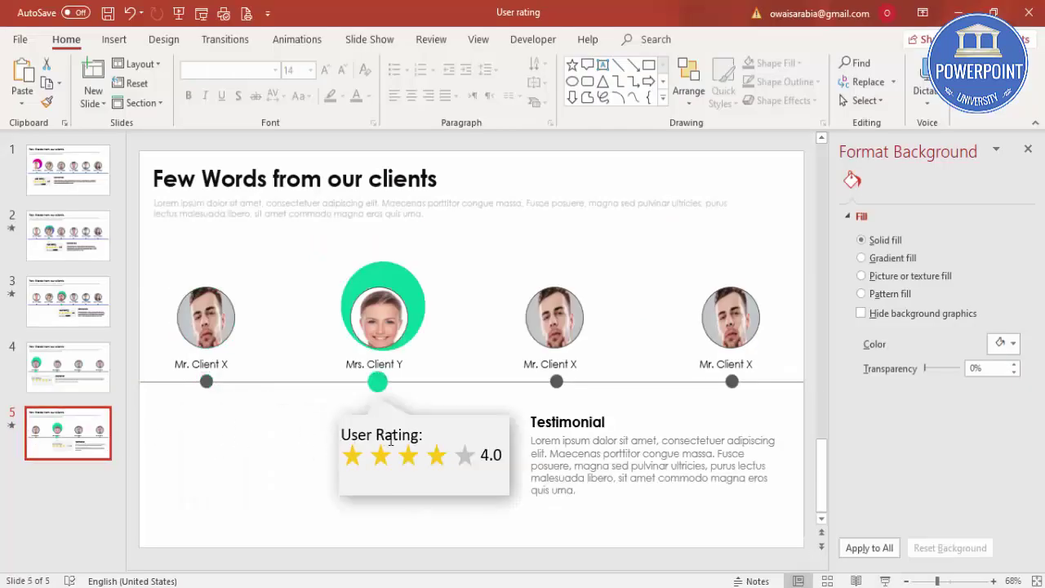
{"action": "left_click", "coordinate": [68, 367]}
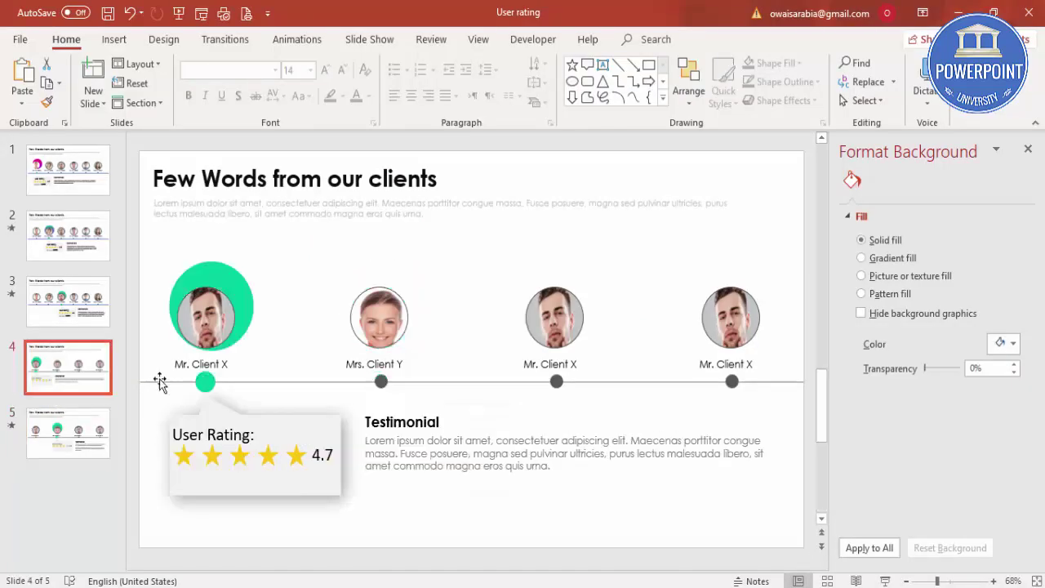
With the User Rating group selected, show slide 4's objects in the Selection Pane
{"action": "left_click", "coordinate": [321, 433]}
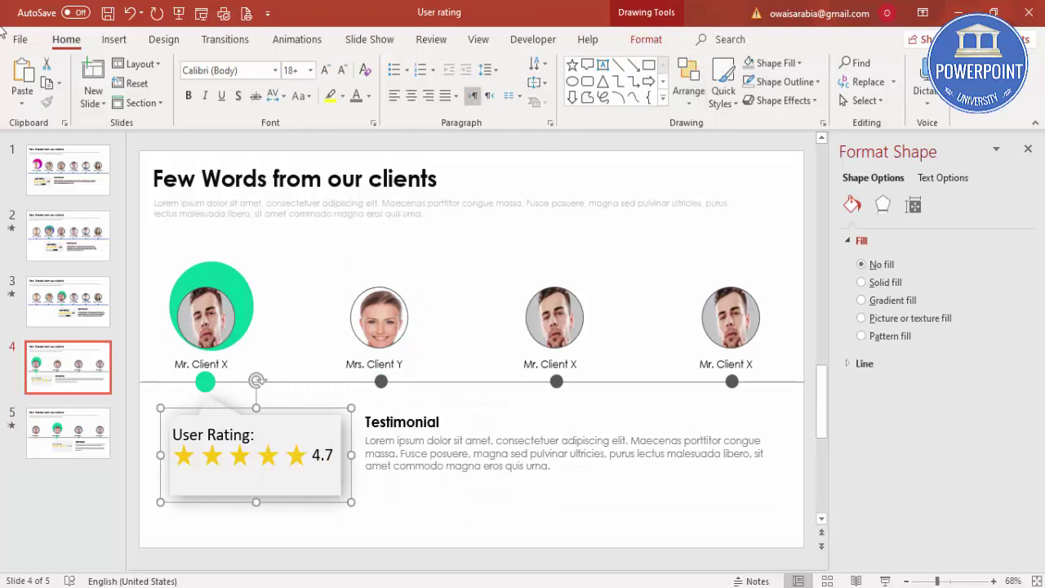
{"action": "left_click", "coordinate": [866, 100]}
{"action": "left_click", "coordinate": [886, 160]}
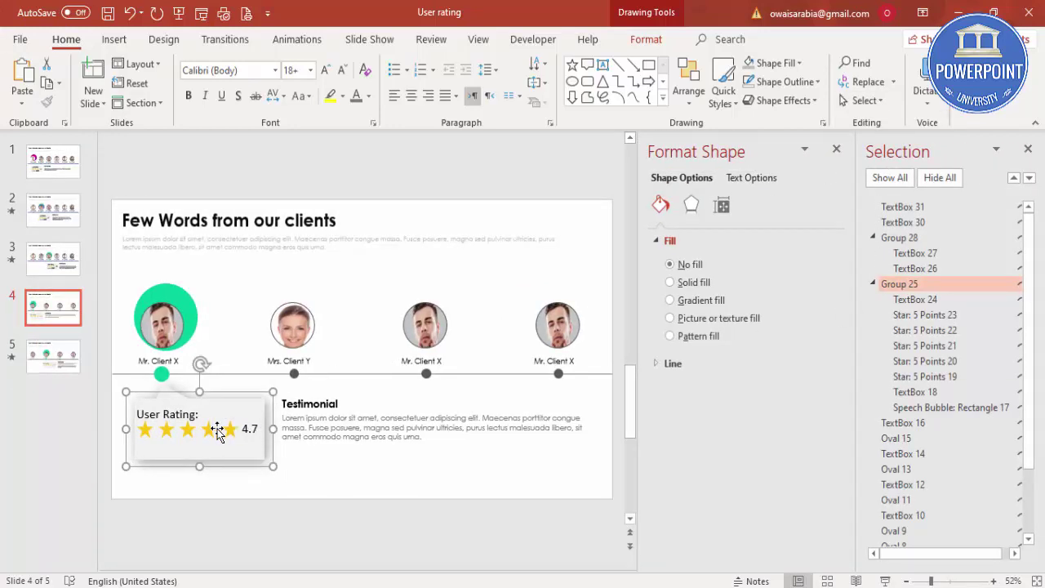
Open Group 25's name for editing and highlight it for replacement
{"action": "left_click", "coordinate": [913, 282]}
{"action": "left_click", "coordinate": [914, 283]}
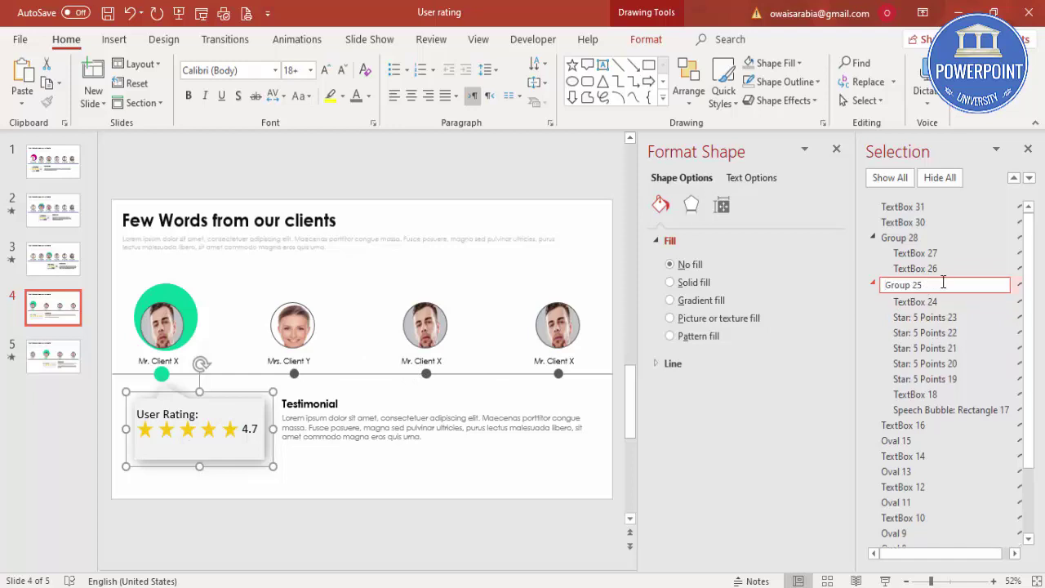
{"action": "left_click_drag", "start_coordinate": [942, 282], "coordinate": [883, 285]}
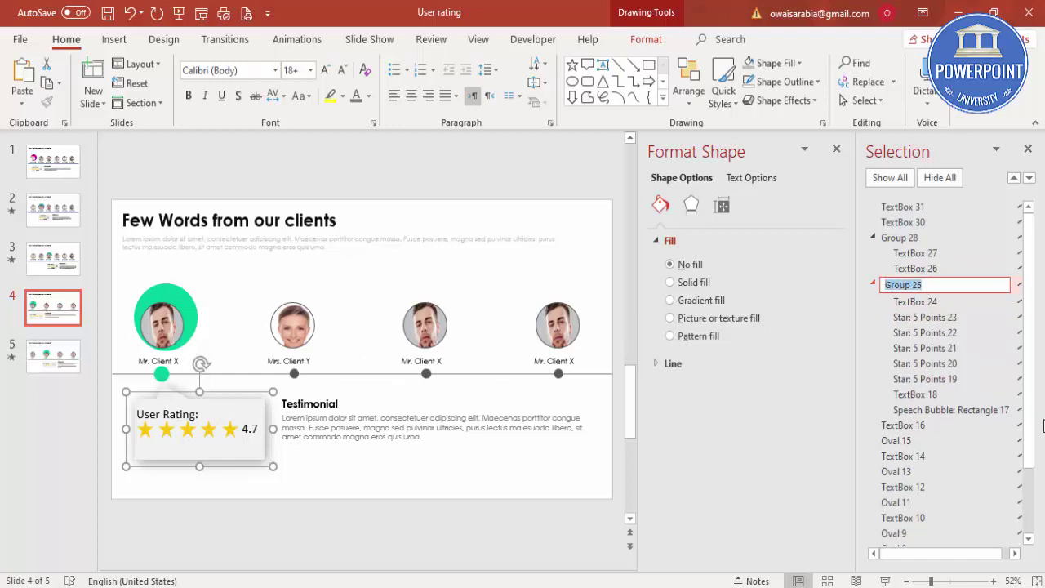